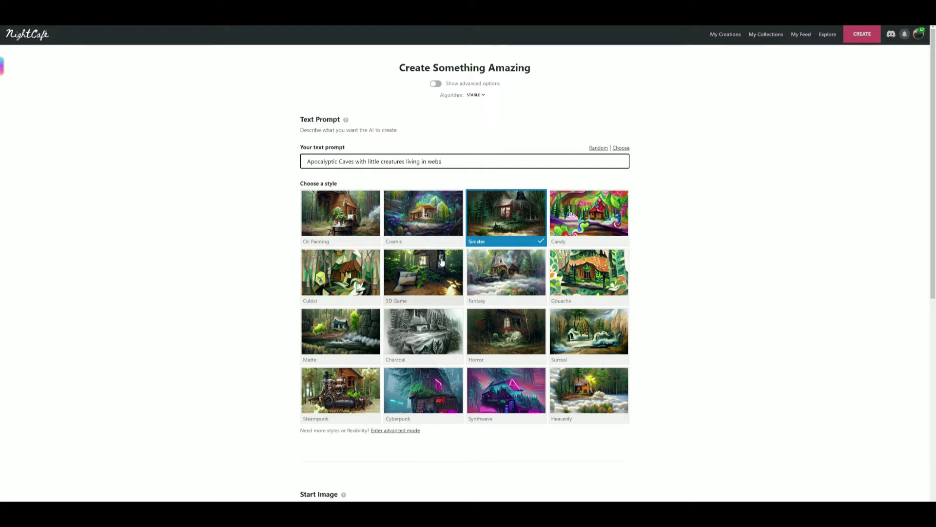
Generate the image from the prompt "Apocalyptic Caves with little creatures living in webs" in the Sinister style with the cave start image
{"action": "scroll", "coordinate": [653, 414], "scroll_direction": "down", "scroll_amount": 7}
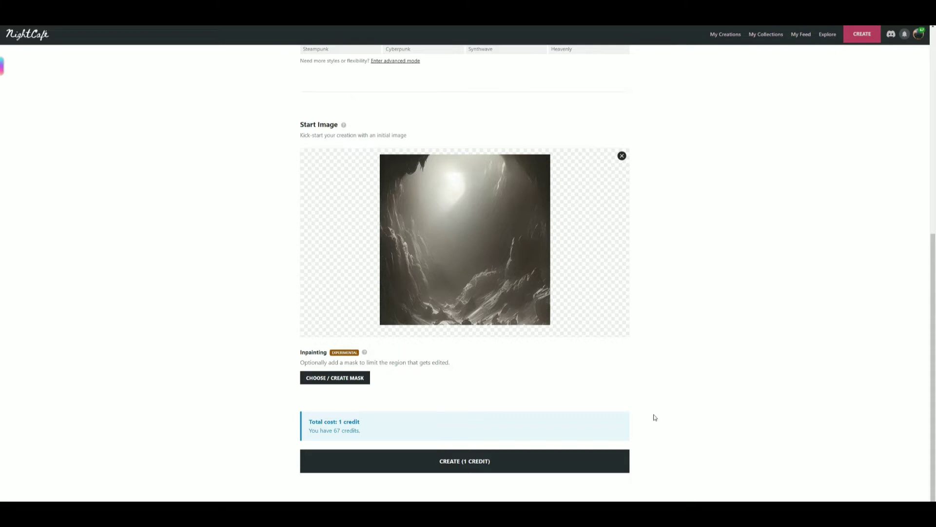
{"action": "left_click", "coordinate": [483, 460]}
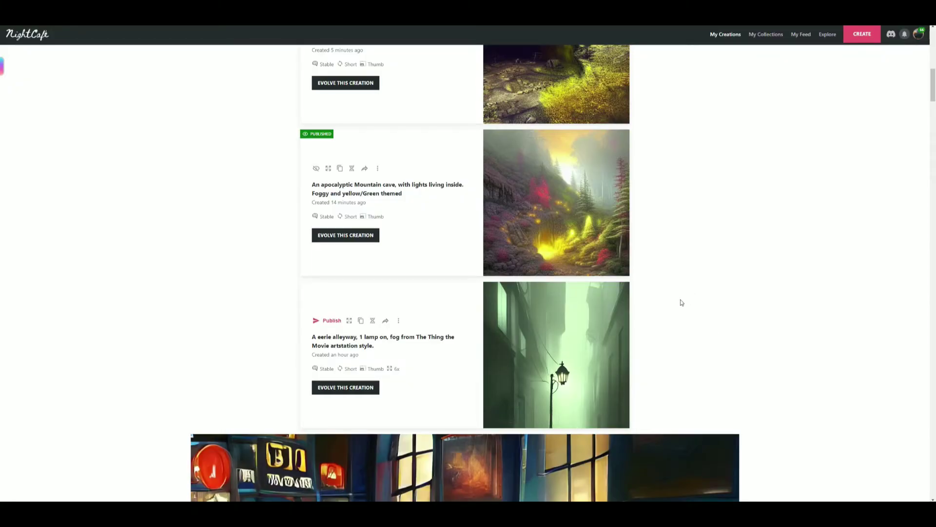
Browse the older creations in My Creations, down to the sweetcorn snake, Stonehenge and Superman images
{"action": "middle_click", "coordinate": [690, 276]}
{"action": "scroll", "coordinate": [695, 406], "scroll_direction": "down", "scroll_amount": 20}
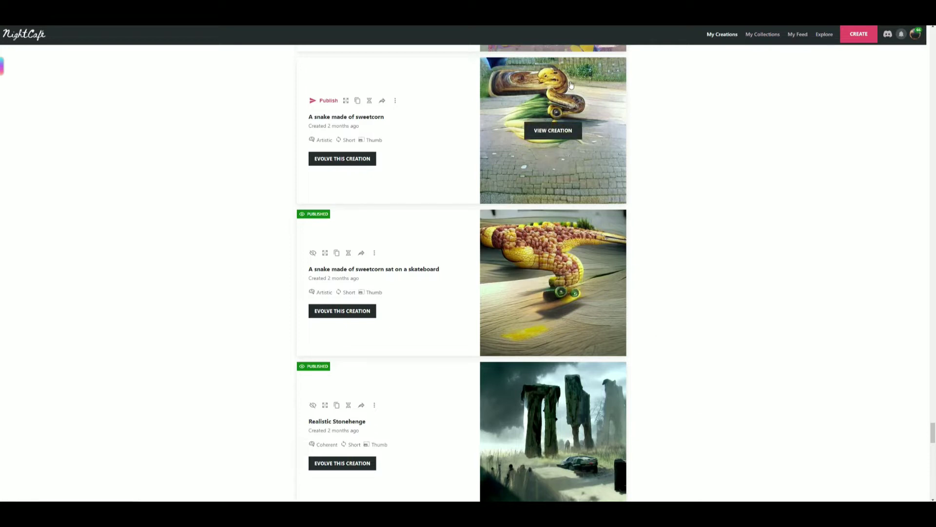
{"action": "scroll", "coordinate": [731, 426], "scroll_direction": "down", "scroll_amount": 4}
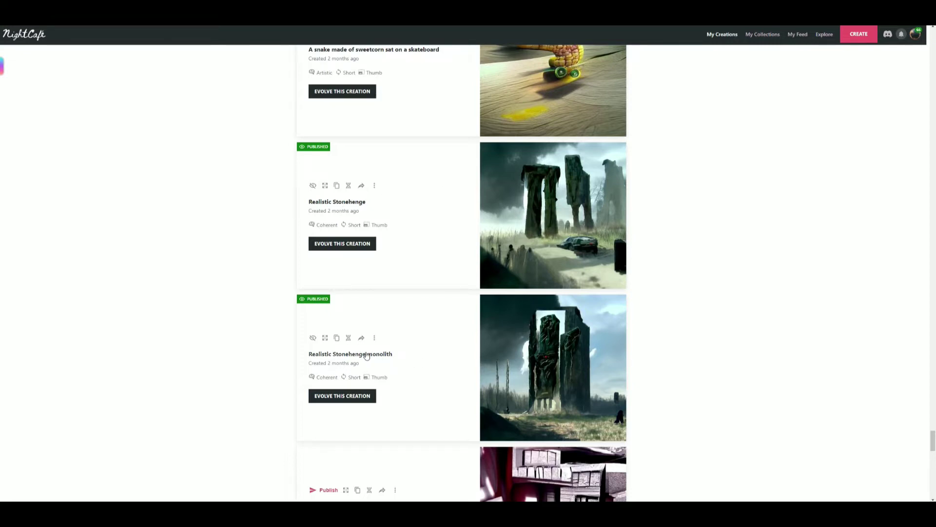
{"action": "scroll", "coordinate": [538, 354], "scroll_direction": "down", "scroll_amount": 4}
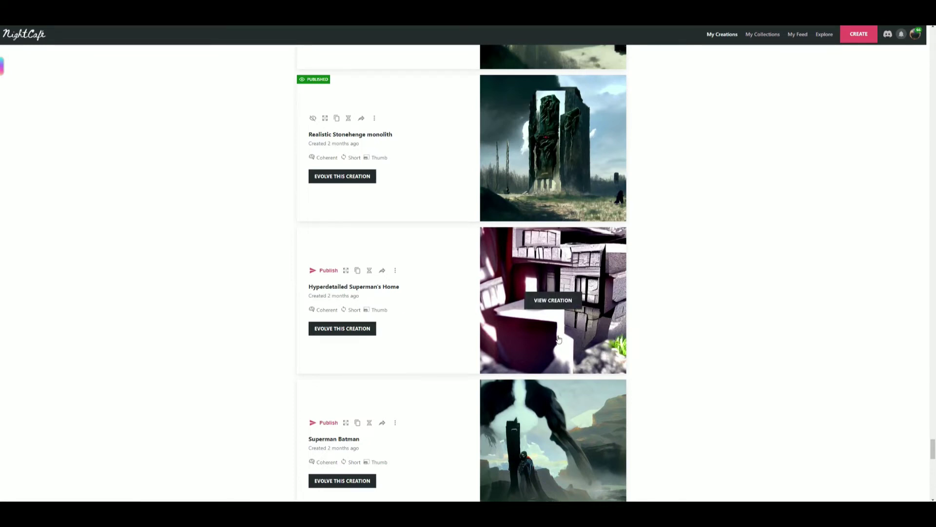
{"action": "scroll", "coordinate": [558, 340], "scroll_direction": "down", "scroll_amount": 1}
{"action": "scroll", "coordinate": [555, 338], "scroll_direction": "down", "scroll_amount": 5}
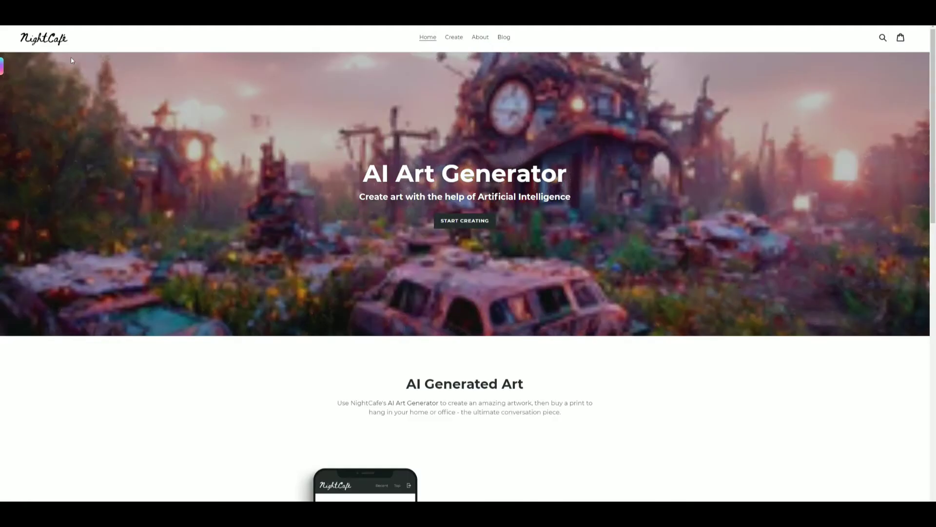
Enter the creator from the site's home page and look over the most recent cave images in My Creations
{"action": "scroll", "coordinate": [496, 411], "scroll_direction": "down", "scroll_amount": 3}
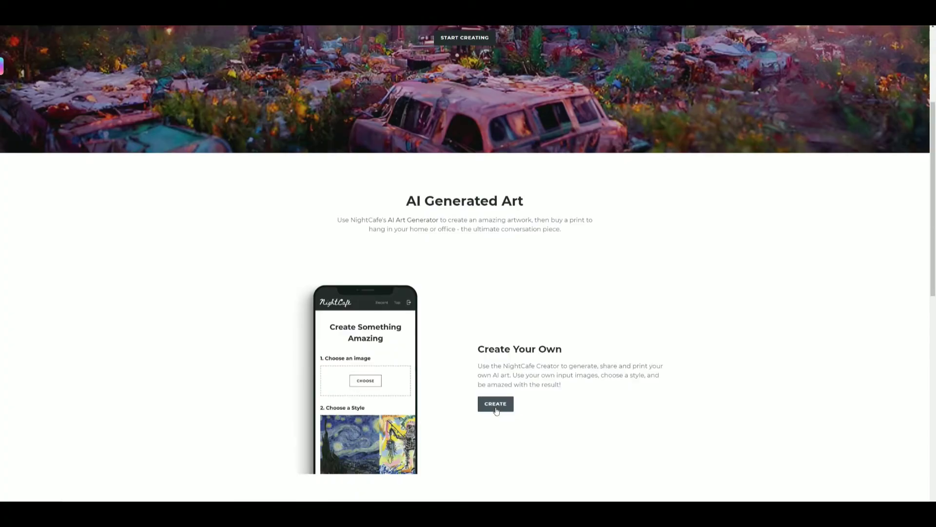
{"action": "left_click", "coordinate": [496, 403]}
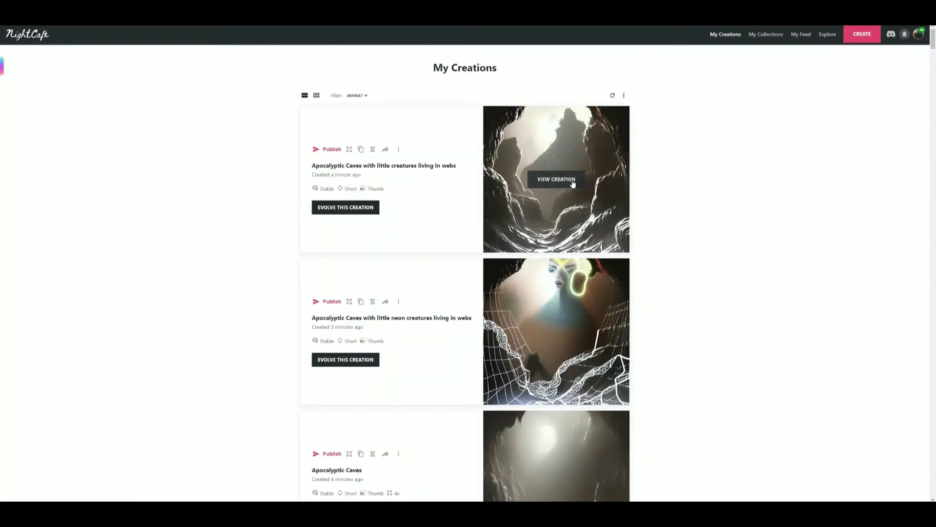
{"action": "scroll", "coordinate": [785, 86], "scroll_direction": "down", "scroll_amount": 6}
{"action": "scroll", "coordinate": [776, 86], "scroll_direction": "up", "scroll_amount": 6}
{"action": "scroll", "coordinate": [752, 286], "scroll_direction": "down", "scroll_amount": 2}
{"action": "scroll", "coordinate": [751, 286], "scroll_direction": "down", "scroll_amount": 4}
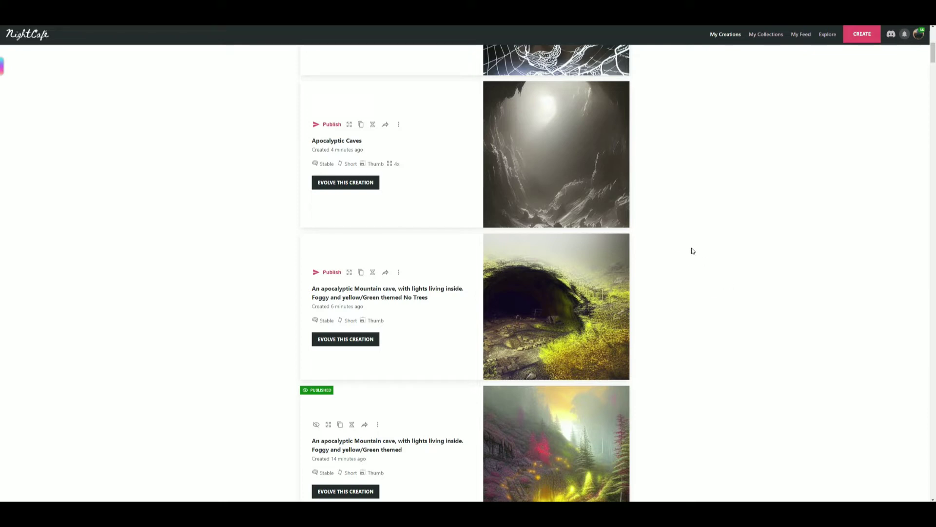
{"action": "scroll", "coordinate": [675, 265], "scroll_direction": "up", "scroll_amount": 6}
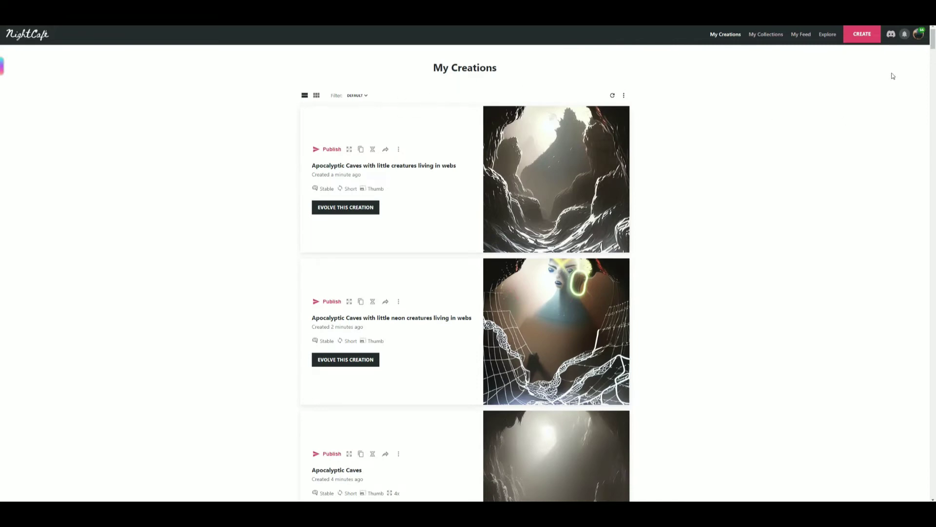
Start a new Style Transfer creation and browse the personal image library for an input image
{"action": "left_click", "coordinate": [855, 39]}
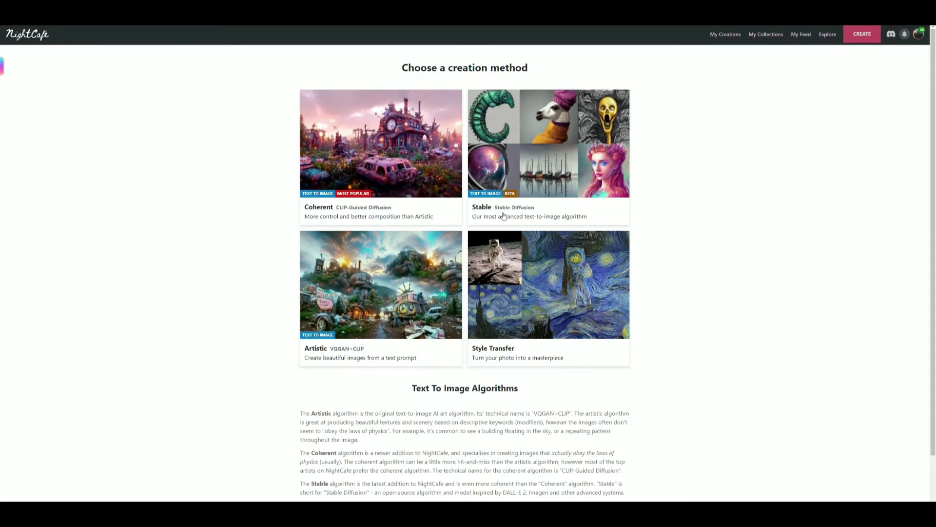
{"action": "left_click", "coordinate": [542, 295]}
{"action": "left_click", "coordinate": [459, 162]}
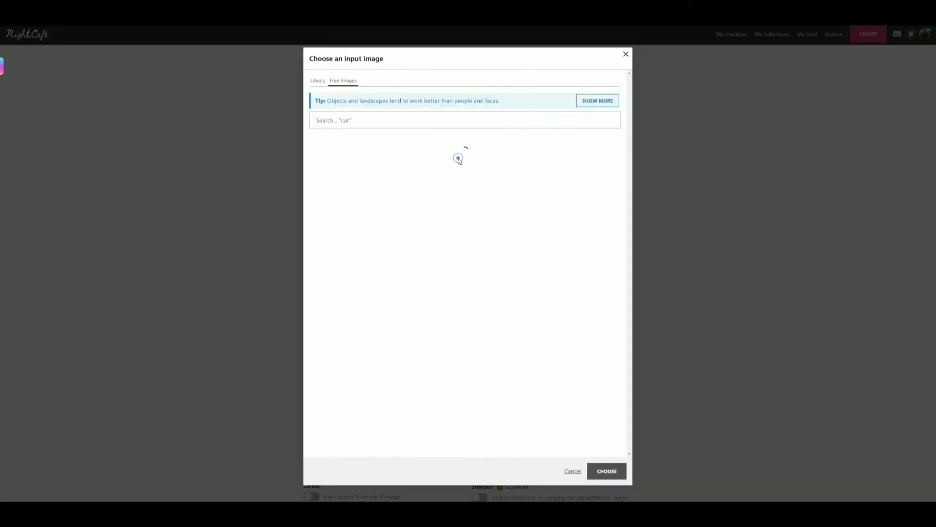
{"action": "left_click", "coordinate": [318, 81]}
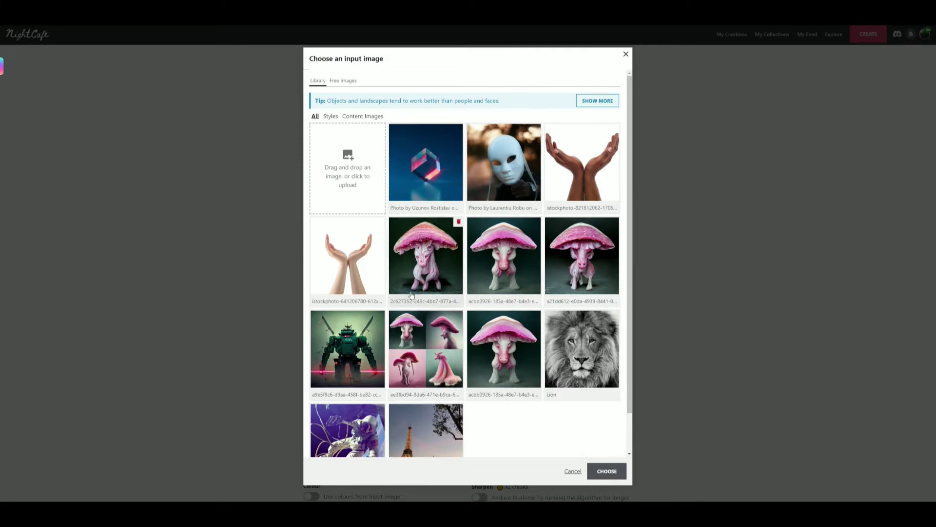
{"action": "left_click", "coordinate": [381, 226]}
{"action": "left_click", "coordinate": [488, 289]}
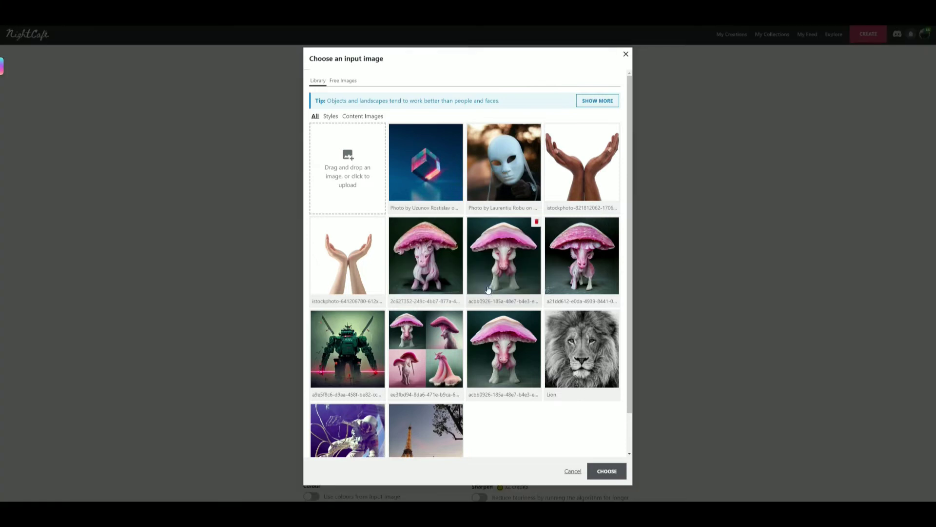
Search the free images for "cave" and choose the red-lit cave photo as the input image
{"action": "left_click", "coordinate": [335, 80]}
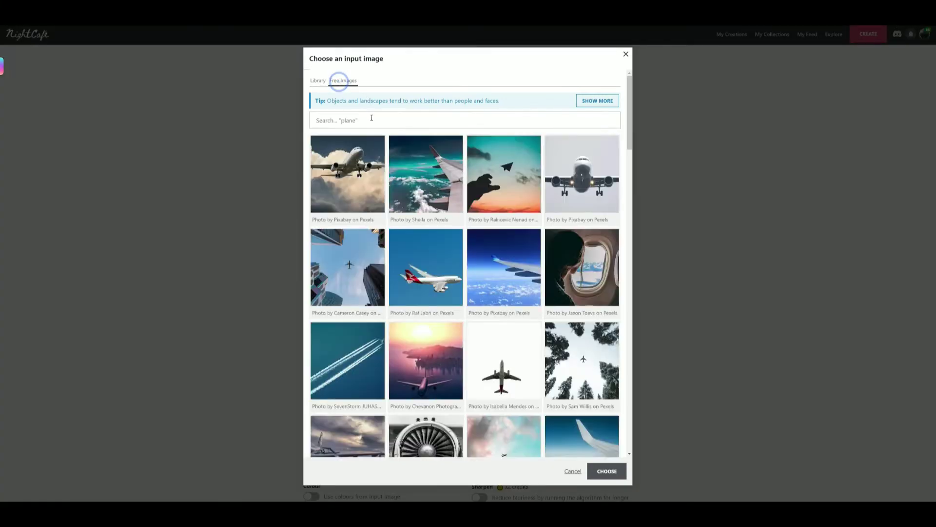
{"action": "left_click", "coordinate": [372, 118]}
{"action": "type", "text": "cave"}
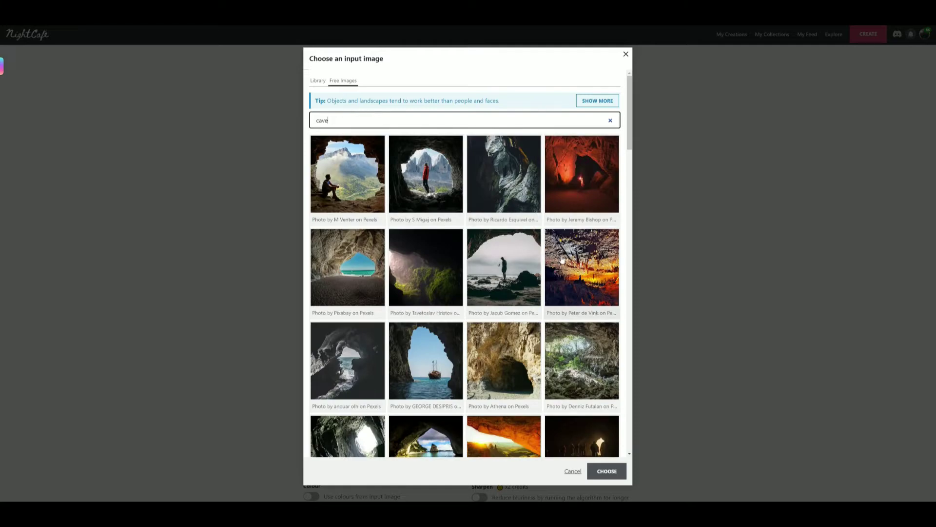
{"action": "left_click", "coordinate": [583, 167]}
{"action": "left_click", "coordinate": [607, 471]}
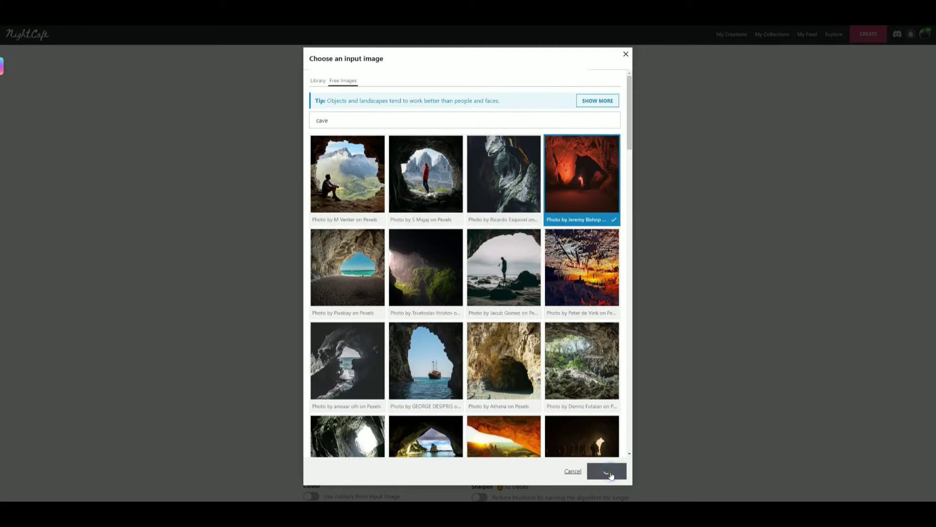
Search the free style images for "neon creature", choose the blue jellyfish photo as the style, and submit the style transfer
{"action": "left_click", "coordinate": [470, 433]}
{"action": "left_click", "coordinate": [398, 115]}
{"action": "type", "text": "neon"}
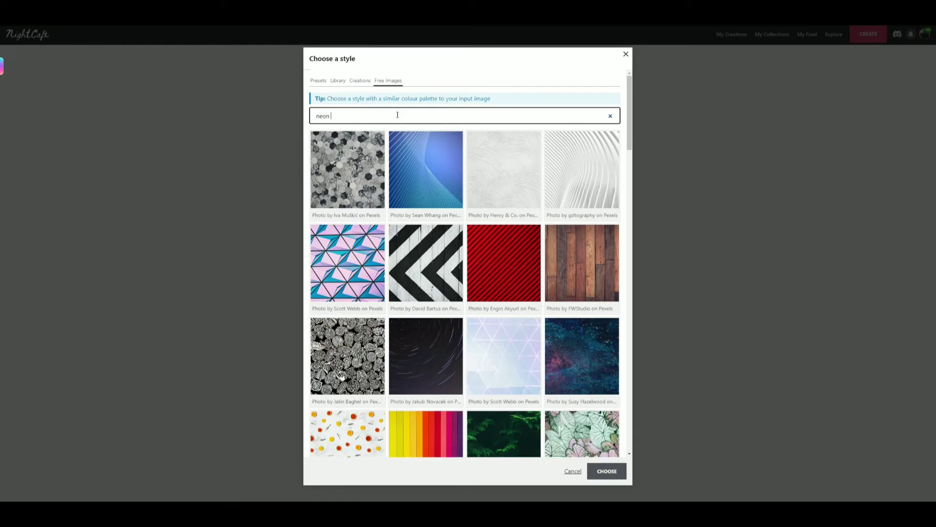
{"action": "type", "text": " creature"}
{"action": "left_click", "coordinate": [426, 170]}
{"action": "left_click", "coordinate": [606, 471]}
{"action": "scroll", "coordinate": [688, 348], "scroll_direction": "down", "scroll_amount": 8}
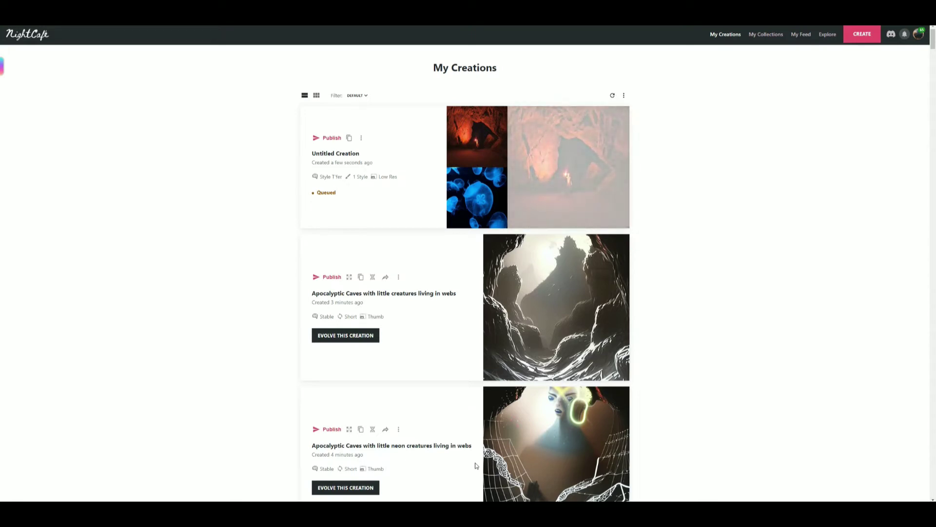
{"action": "scroll", "coordinate": [475, 465], "scroll_direction": "down", "scroll_amount": 7}
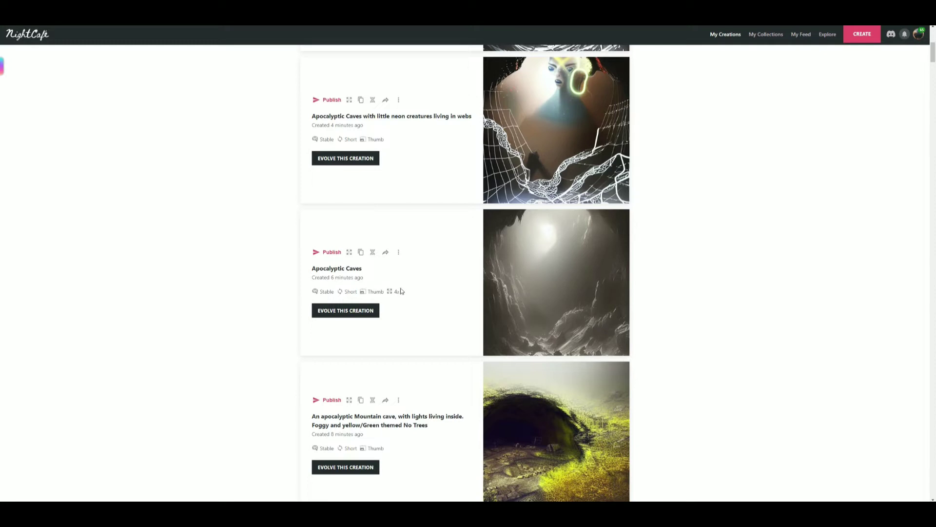
{"action": "scroll", "coordinate": [536, 303], "scroll_direction": "up", "scroll_amount": 7}
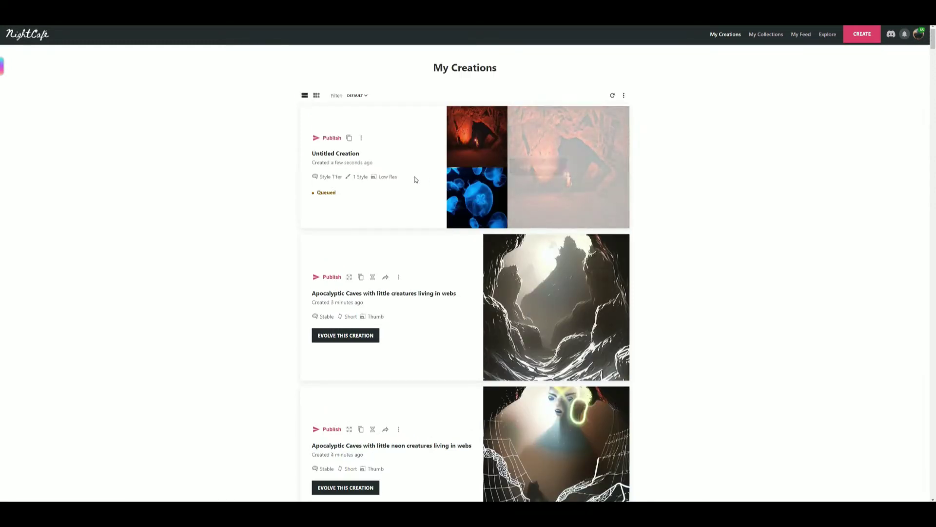
{"action": "mouse_move", "coordinate": [524, 184]}
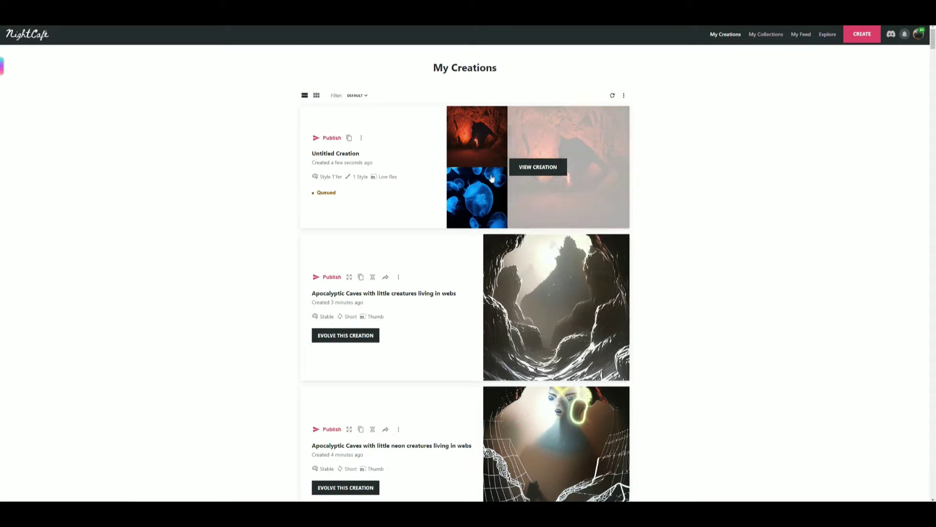
Create a Stable image from the prompt "2d creatures living in a 3d world of caves and structures" in the Cyberpunk style
{"action": "left_click", "coordinate": [860, 38]}
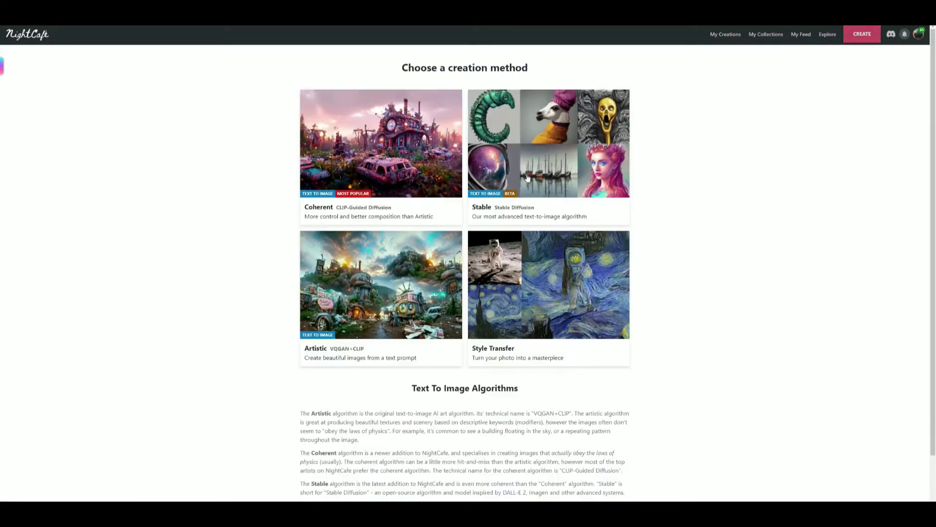
{"action": "left_click", "coordinate": [519, 159]}
{"action": "left_click", "coordinate": [420, 166]}
{"action": "type", "text": "2d creatures living"}
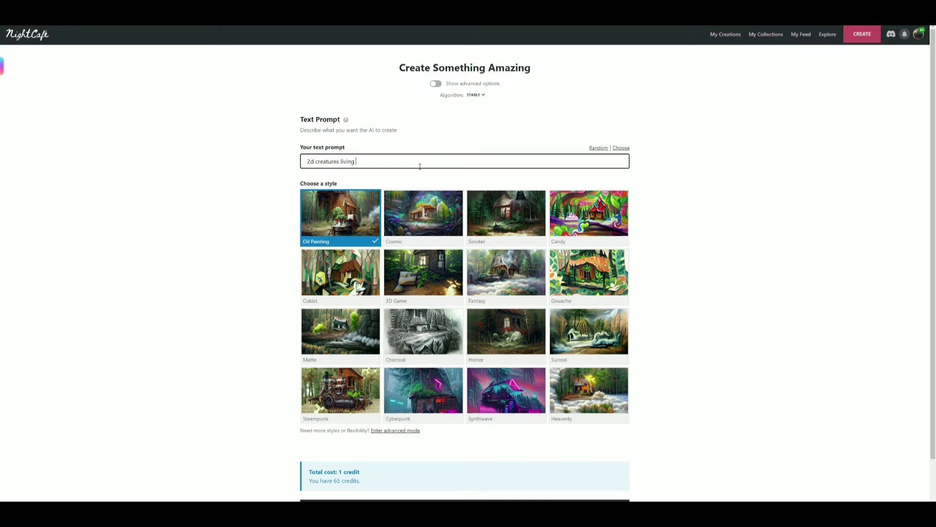
{"action": "type", "text": "ld of caves and structures"}
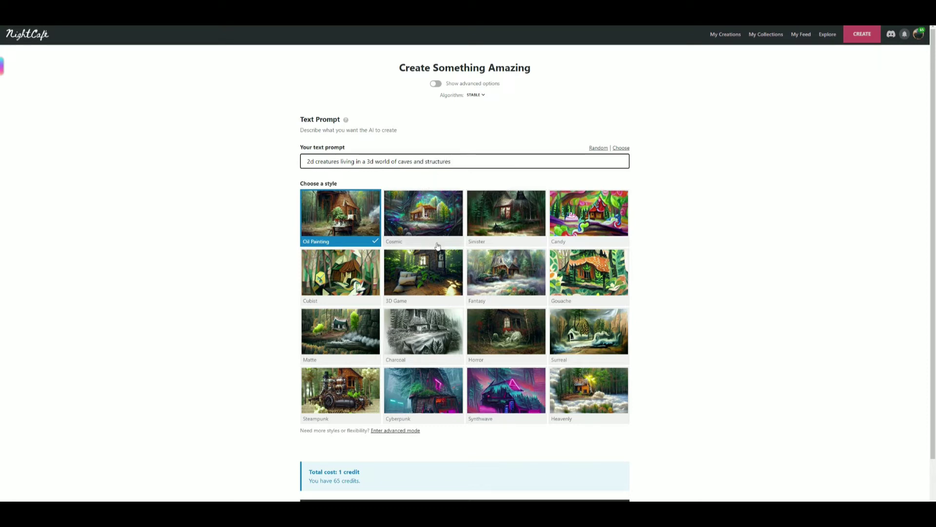
{"action": "left_click", "coordinate": [423, 385]}
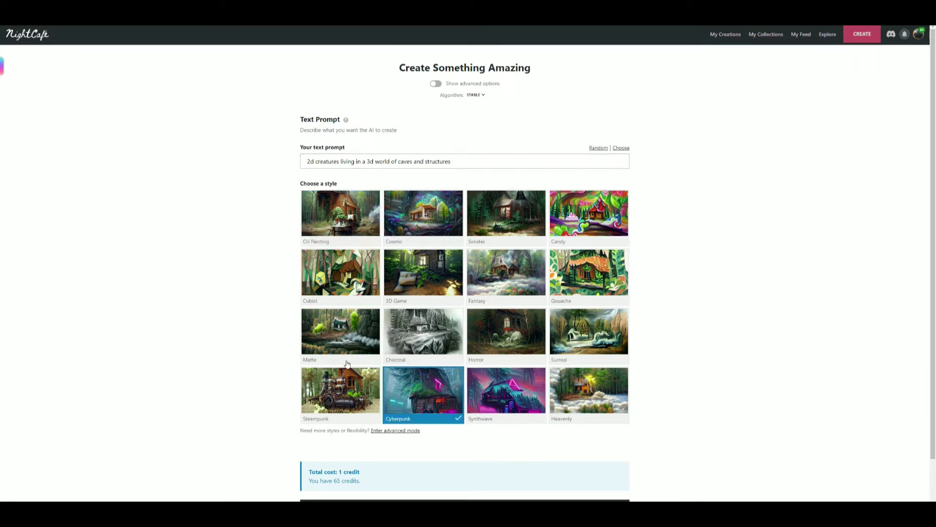
{"action": "scroll", "coordinate": [459, 439], "scroll_direction": "down", "scroll_amount": 1}
{"action": "left_click", "coordinate": [497, 497]}
Open the untitled style-transfer creation and save its title as "Neon cave"
{"action": "mouse_move", "coordinate": [565, 331]}
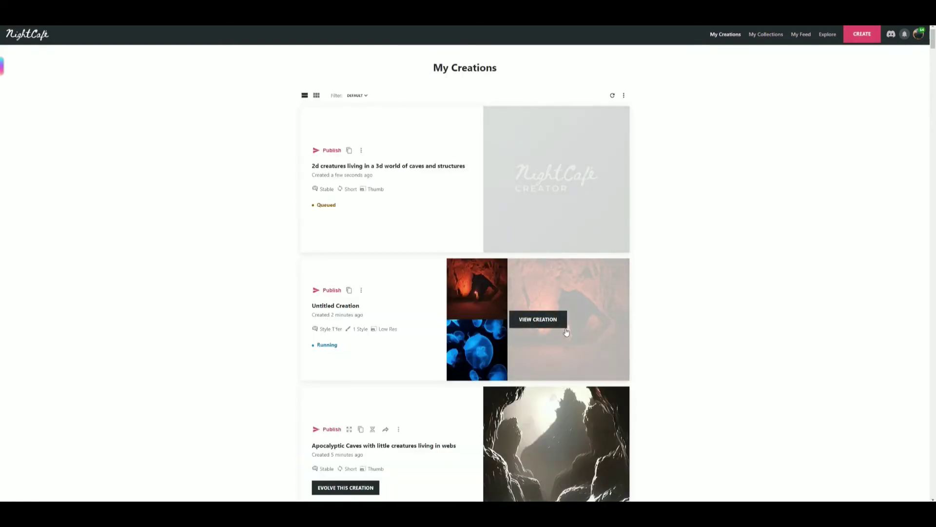
{"action": "left_click", "coordinate": [345, 307]}
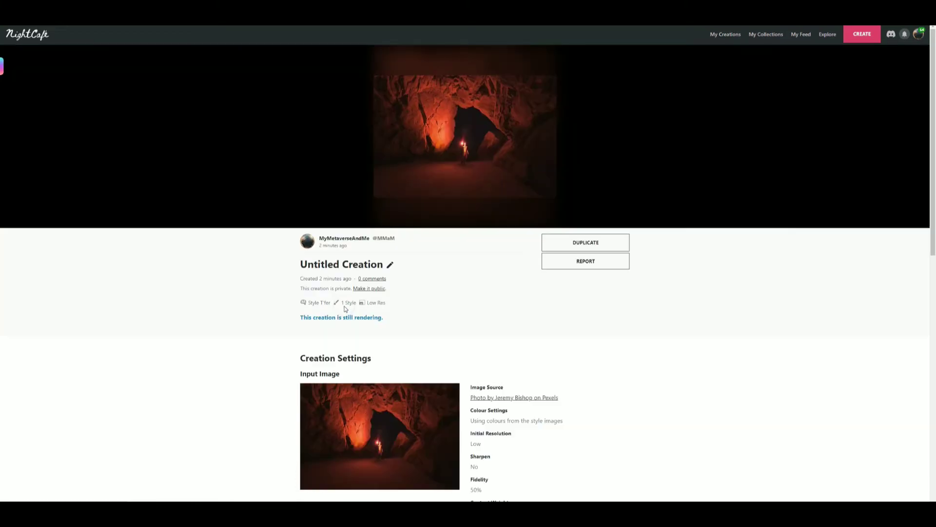
{"action": "left_click", "coordinate": [391, 268]}
{"action": "type", "text": "Neon cave"}
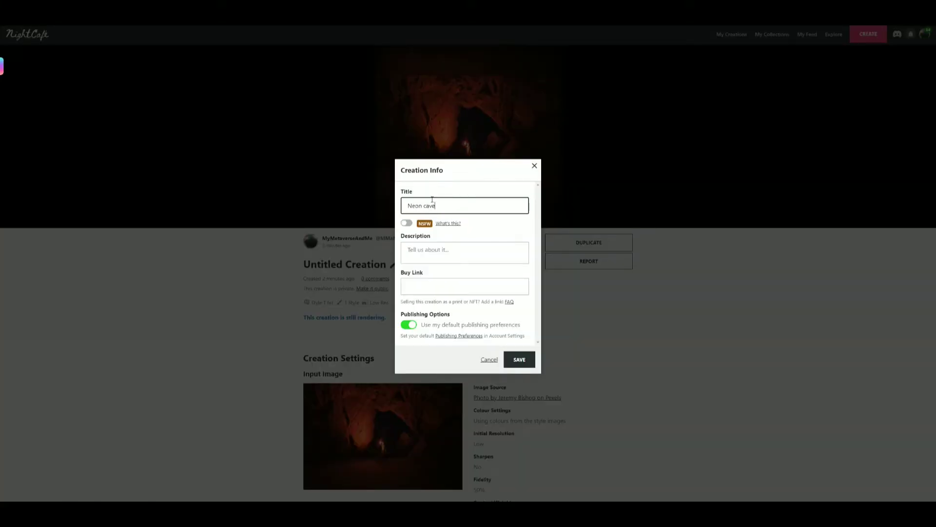
{"action": "left_click", "coordinate": [520, 360]}
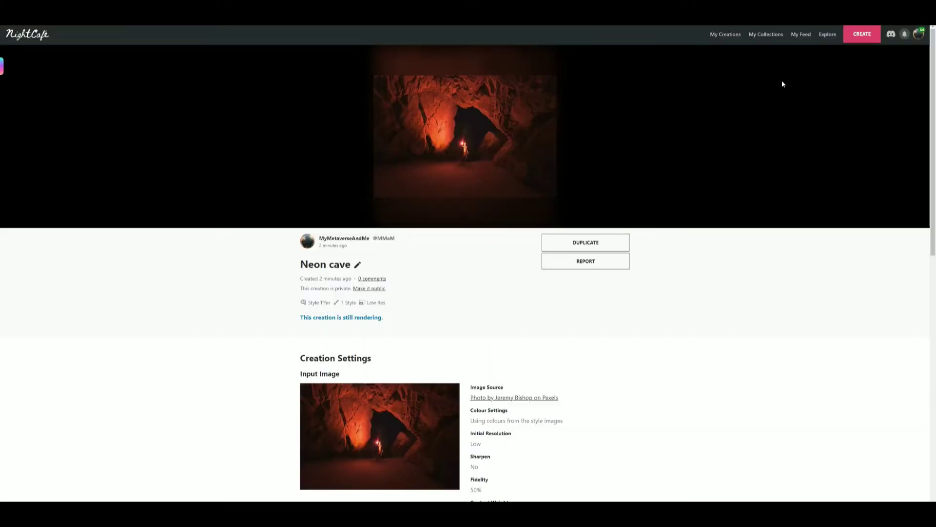
Return to My Creations, then review the credit pricing page and its section on earning free credits
{"action": "left_click", "coordinate": [725, 34]}
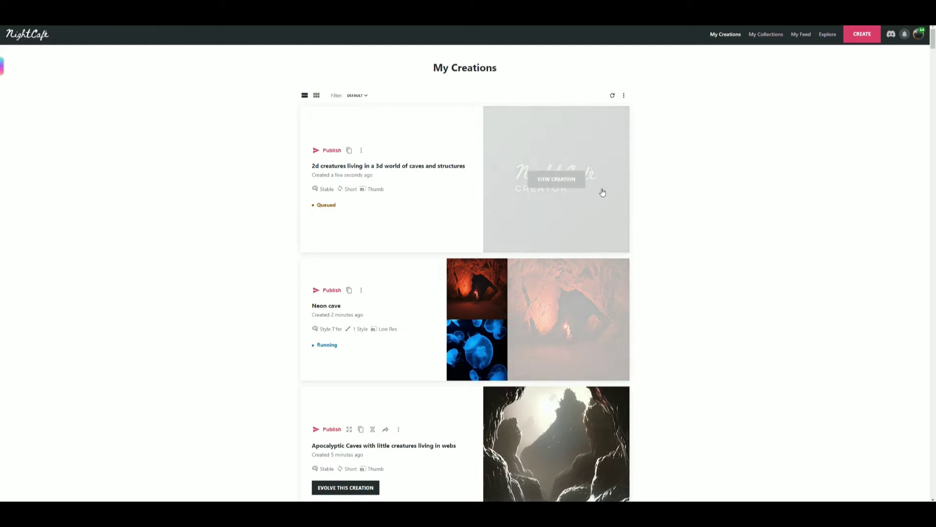
{"action": "left_click", "coordinate": [919, 39]}
{"action": "left_click", "coordinate": [885, 52]}
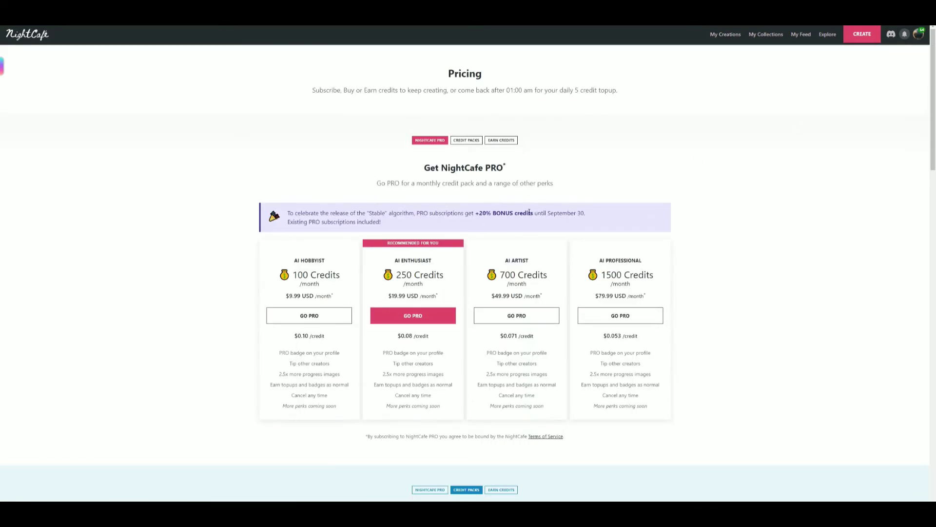
{"action": "left_click", "coordinate": [497, 142]}
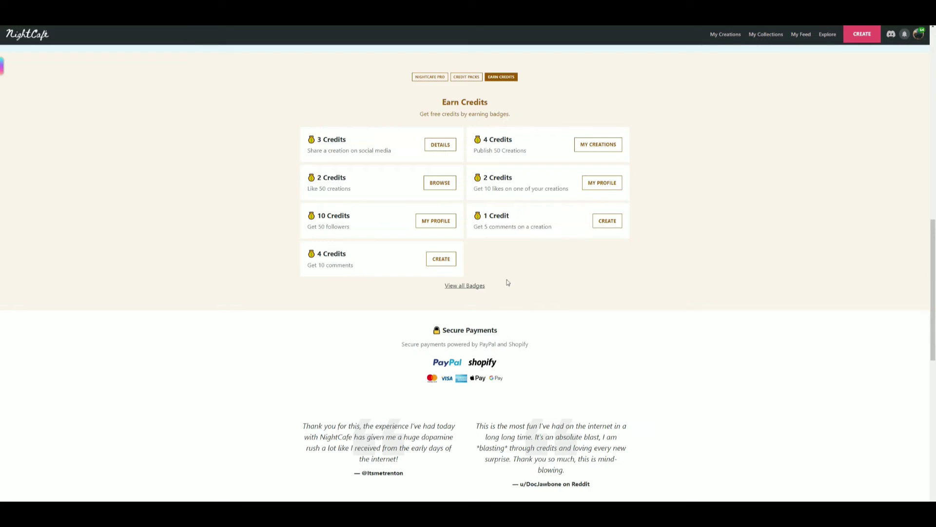
Return to My Creations and view the finished "Neon cave" creation
{"action": "left_click", "coordinate": [715, 35]}
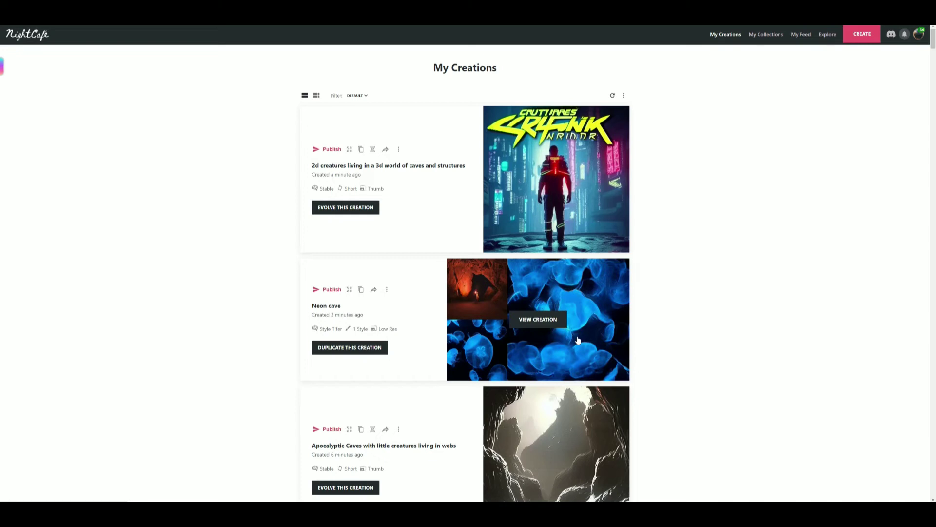
{"action": "left_click", "coordinate": [577, 340]}
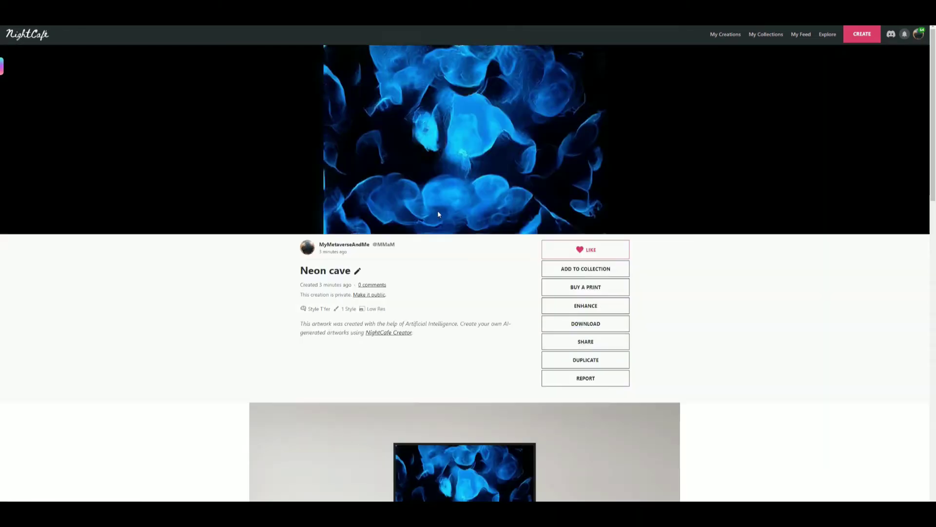
Look over the "Neon cave" creation page and return to My Creations
{"action": "scroll", "coordinate": [478, 345], "scroll_direction": "down", "scroll_amount": 4}
{"action": "scroll", "coordinate": [484, 183], "scroll_direction": "up", "scroll_amount": 4}
{"action": "left_click", "coordinate": [727, 35]}
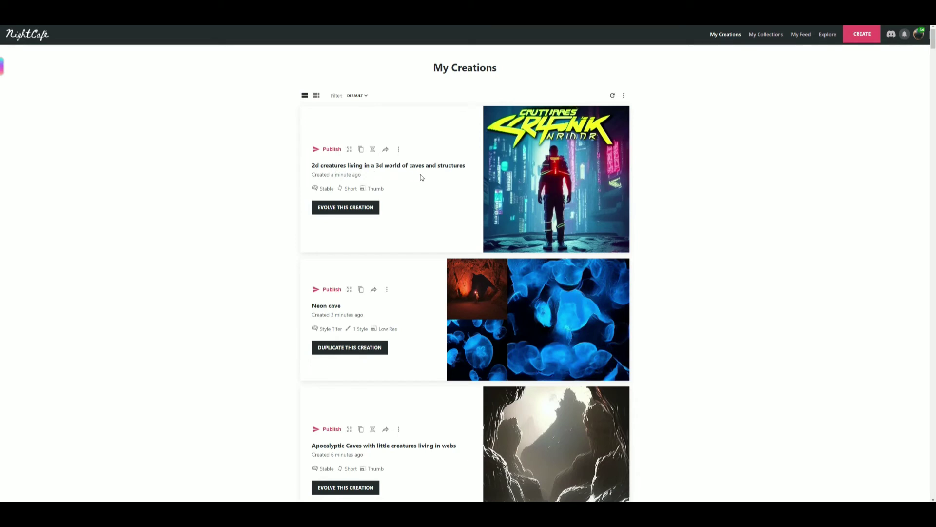
Evolve the Cyberpunk-style "2d creatures living in a 3d world of caves and structures" creation, removing its start image and using the Cosmic style
{"action": "left_click", "coordinate": [363, 207]}
{"action": "scroll", "coordinate": [707, 312], "scroll_direction": "down", "scroll_amount": 5}
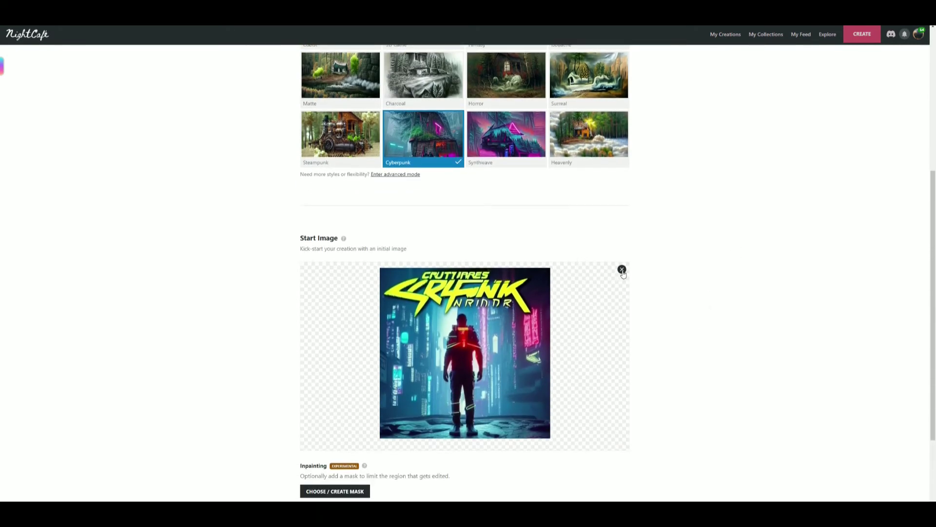
{"action": "left_click", "coordinate": [622, 270]}
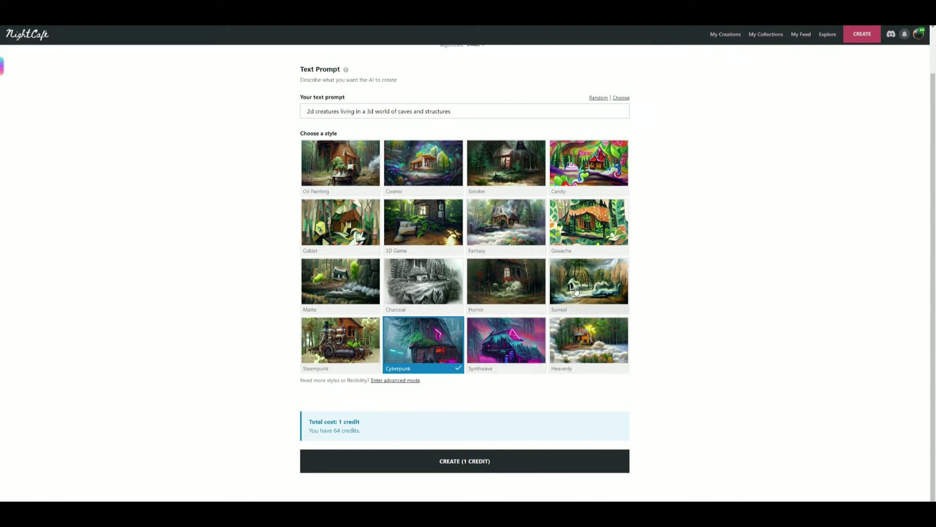
{"action": "left_click", "coordinate": [486, 157]}
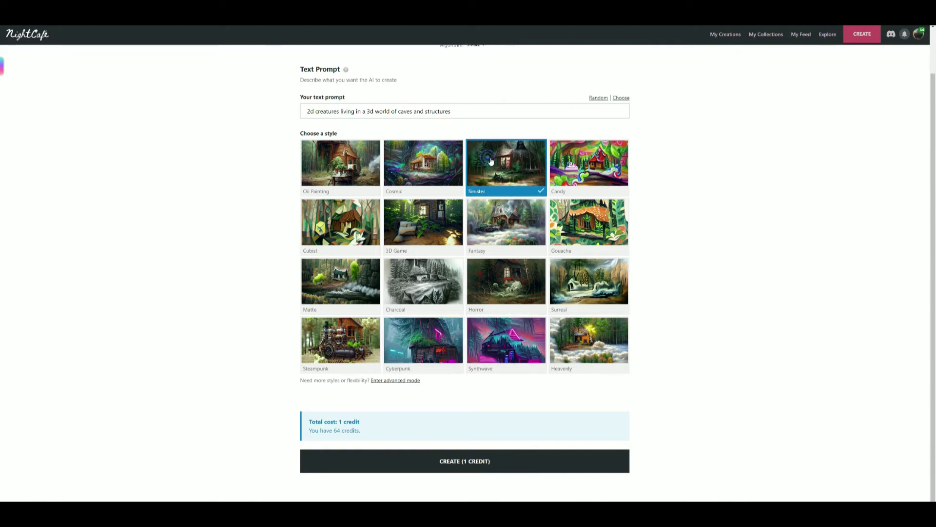
{"action": "left_click", "coordinate": [396, 163]}
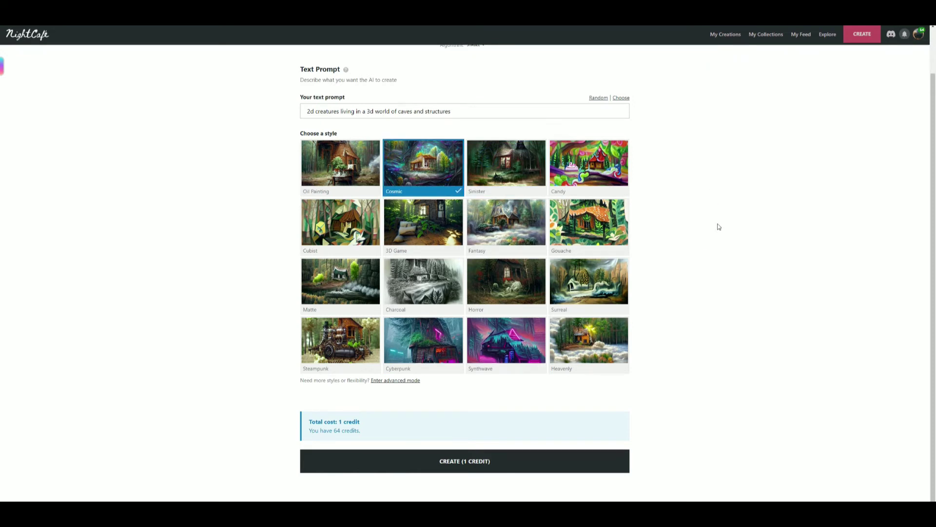
{"action": "left_click", "coordinate": [575, 460]}
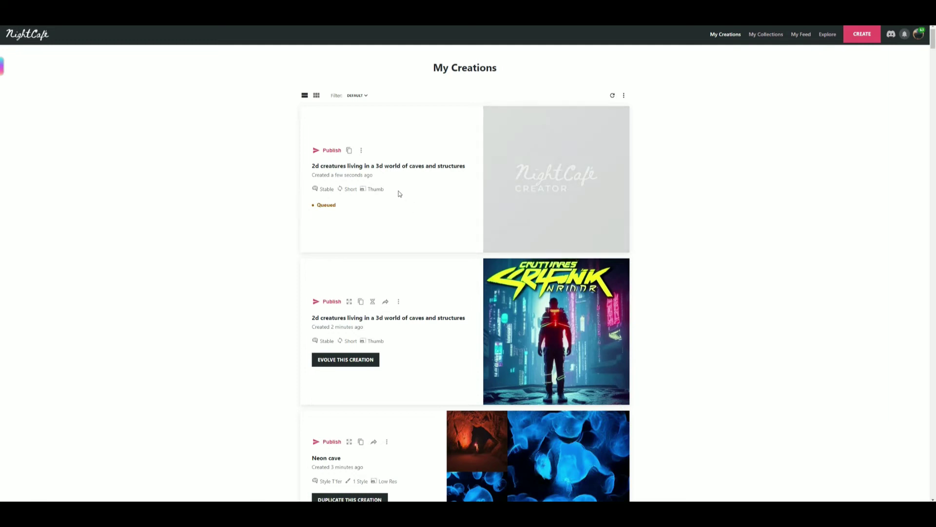
Browse the earlier creations and view the published "An apocalyptic Mountain cave, with lights living inside. Foggy and yellow/Green themed" artwork
{"action": "scroll", "coordinate": [400, 194], "scroll_direction": "down", "scroll_amount": 15}
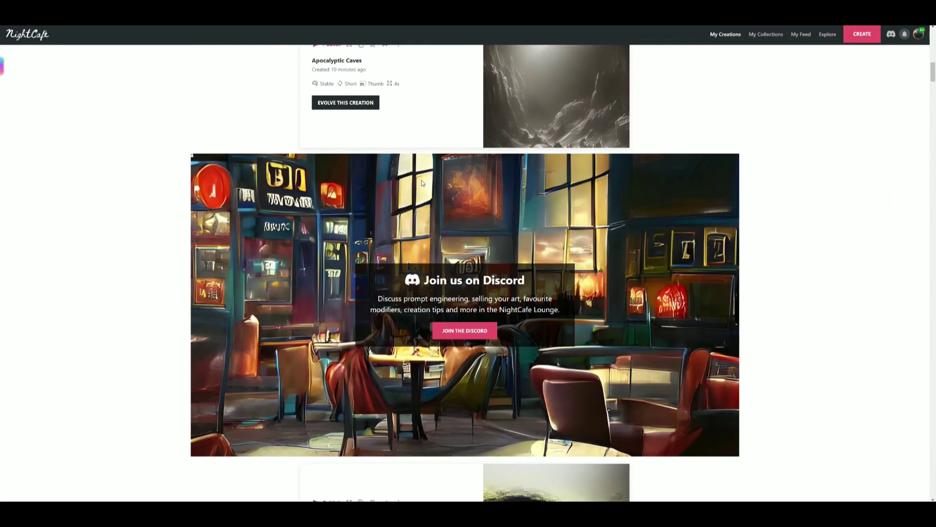
{"action": "scroll", "coordinate": [422, 183], "scroll_direction": "up", "scroll_amount": 3}
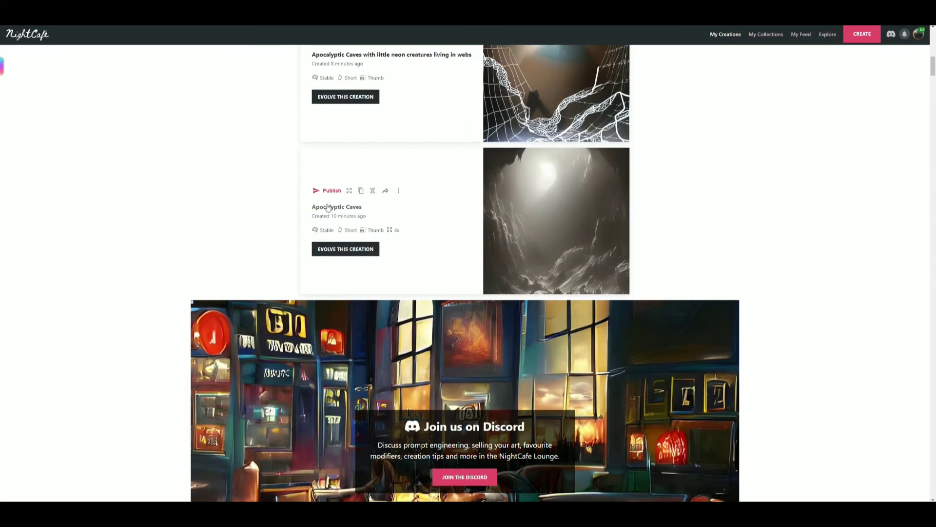
{"action": "scroll", "coordinate": [432, 259], "scroll_direction": "down", "scroll_amount": 10}
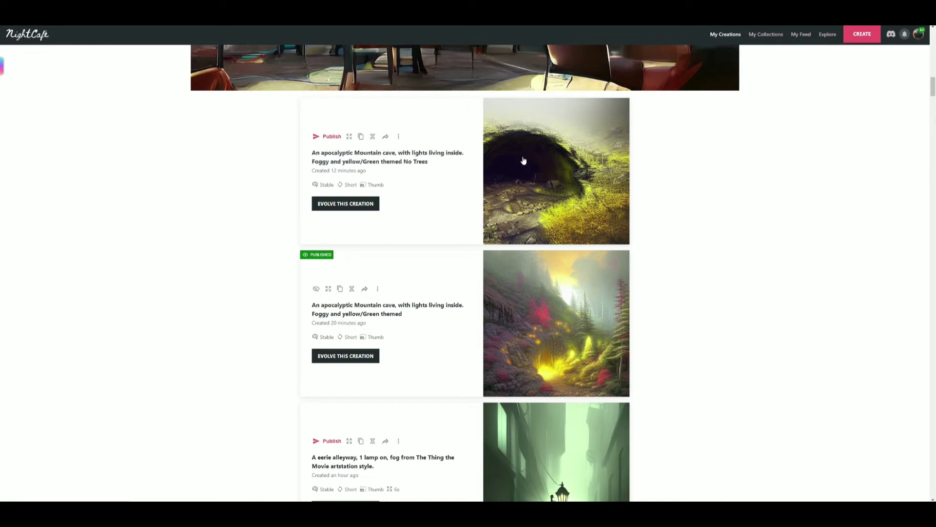
{"action": "mouse_move", "coordinate": [587, 332]}
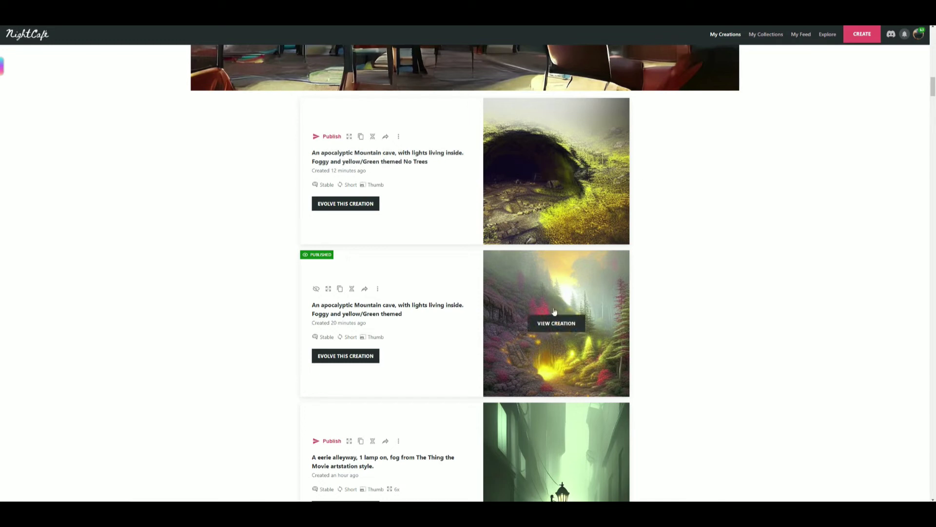
{"action": "left_click", "coordinate": [550, 349]}
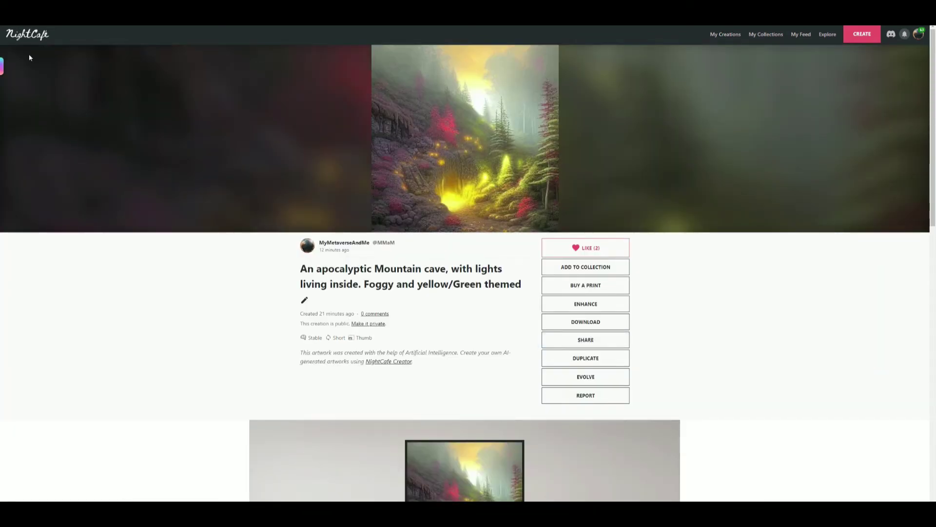
{"action": "key", "text": "alt+Left"}
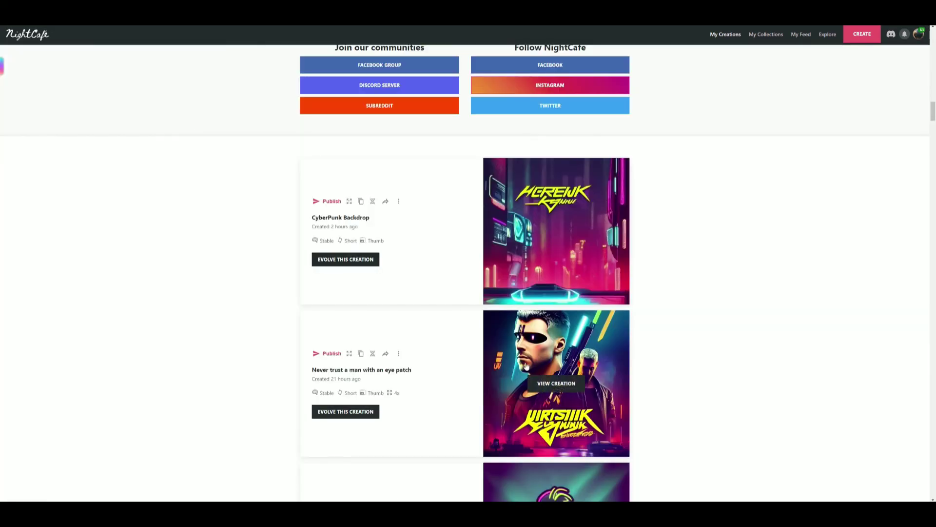
{"action": "scroll", "coordinate": [700, 300], "scroll_direction": "up", "scroll_amount": 10}
{"action": "mouse_move", "coordinate": [539, 163]}
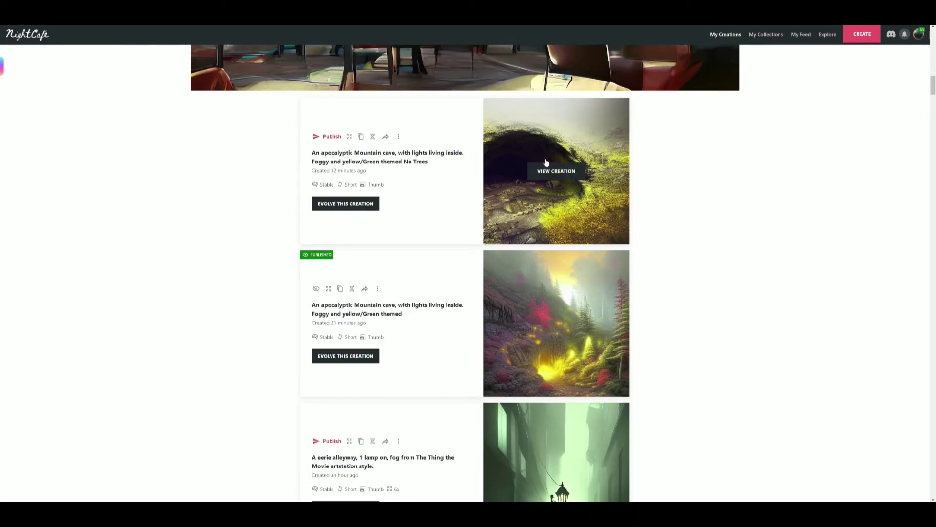
Open the newest "2d creatures living in a 3d world of caves and structures" creation and upscale it at 4.00x (2048*2048px)
{"action": "scroll", "coordinate": [539, 190], "scroll_direction": "up", "scroll_amount": 10}
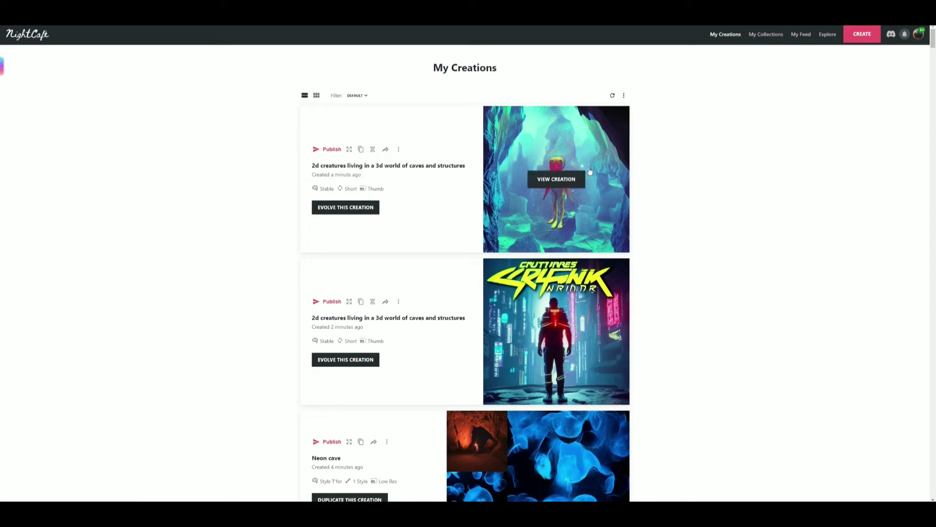
{"action": "left_click", "coordinate": [606, 180]}
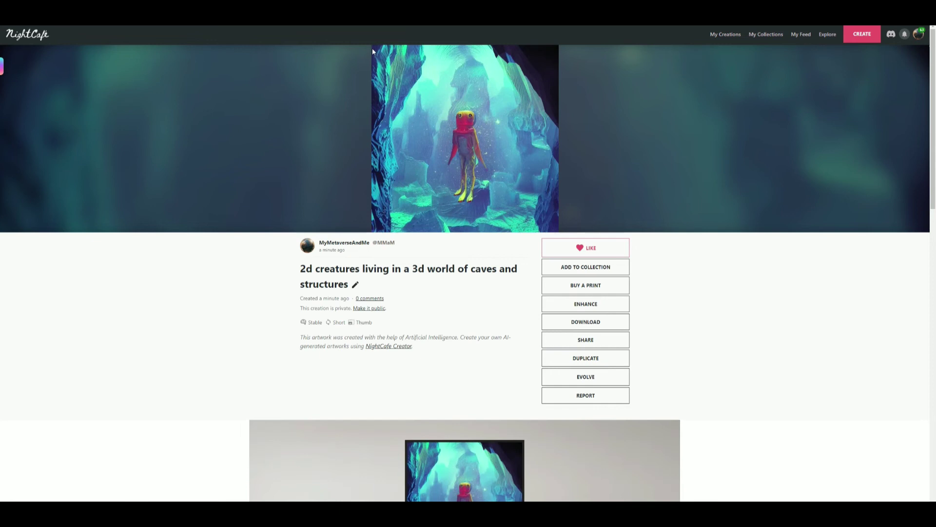
{"action": "left_click", "coordinate": [566, 307]}
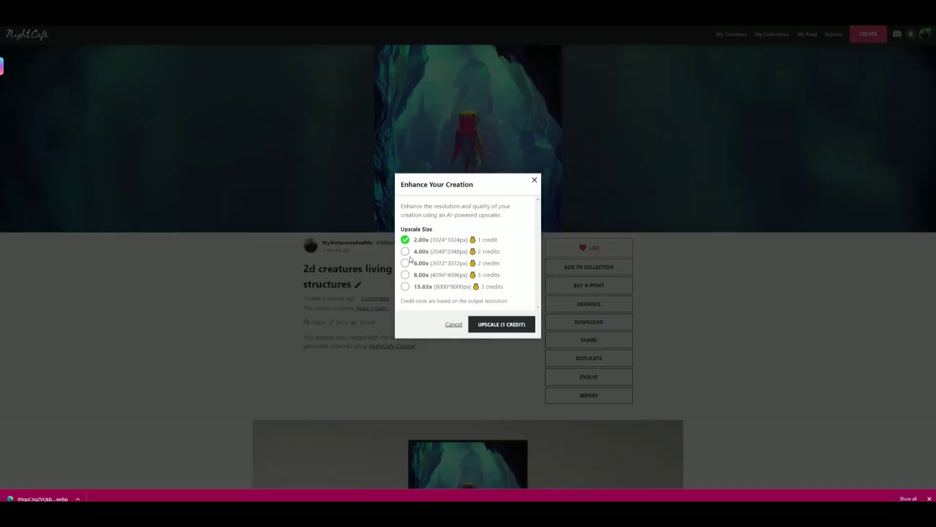
{"action": "left_click", "coordinate": [405, 252]}
{"action": "left_click", "coordinate": [507, 324]}
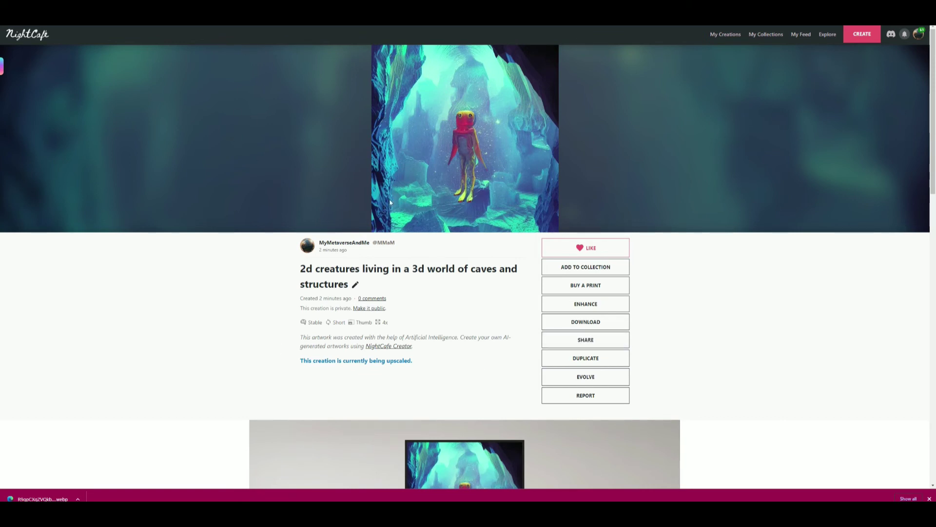
Examine the upscaled cave creature artwork and return to My Creations
{"action": "left_click", "coordinate": [508, 82]}
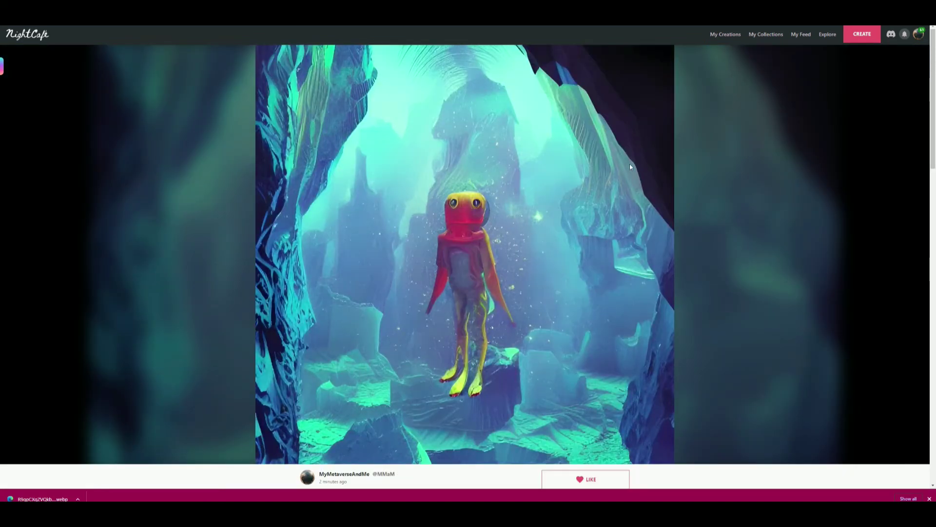
{"action": "scroll", "coordinate": [525, 239], "scroll_direction": "down", "scroll_amount": 2}
{"action": "scroll", "coordinate": [521, 224], "scroll_direction": "up", "scroll_amount": 2}
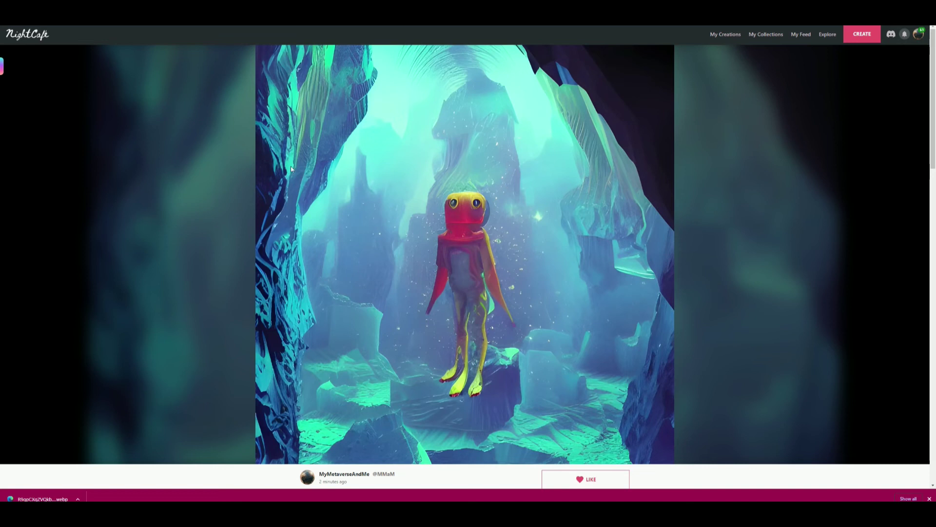
{"action": "left_click", "coordinate": [726, 35]}
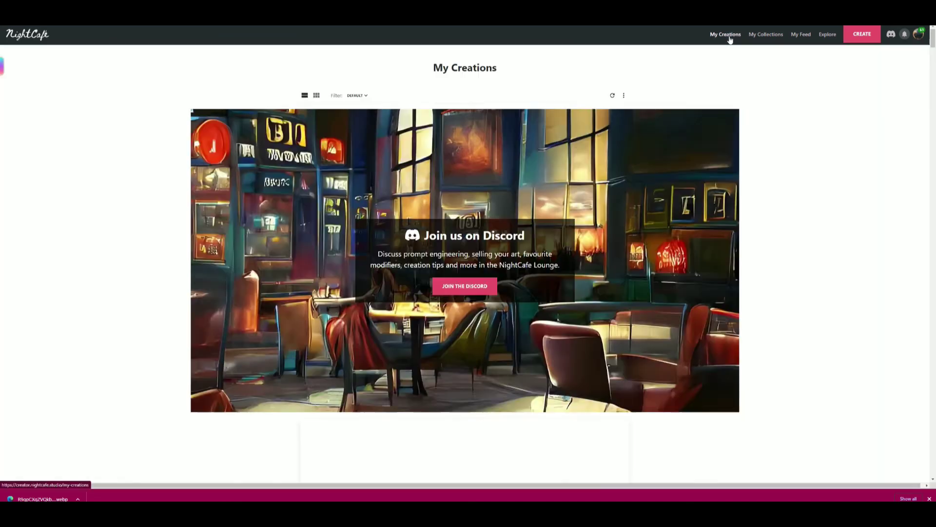
{"action": "left_click", "coordinate": [862, 34]}
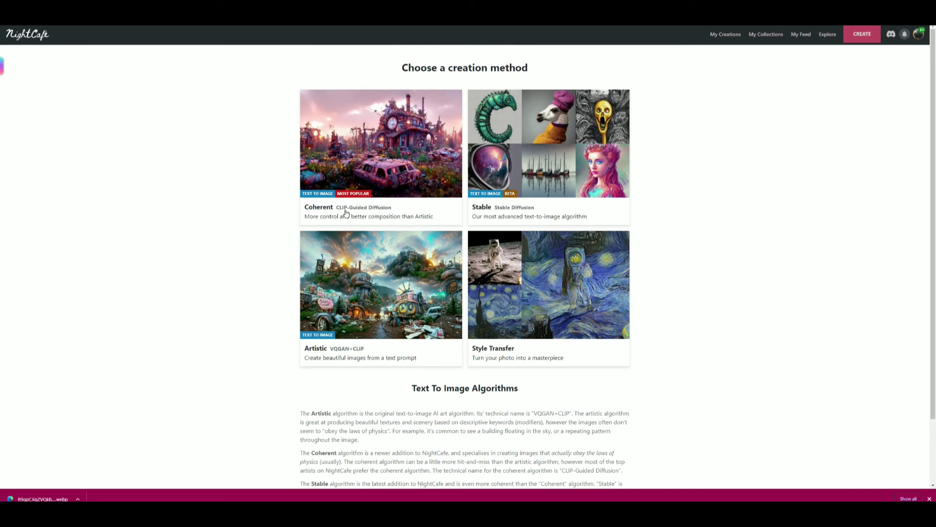
{"action": "left_click", "coordinate": [535, 160]}
{"action": "left_click", "coordinate": [719, 38]}
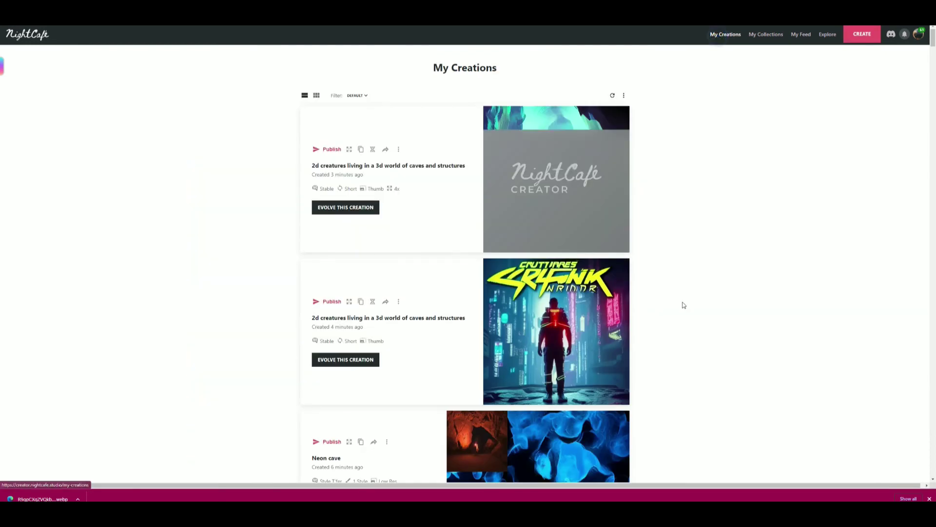
Reuse the earlier creation's title "Apocalyptic Caves" as the prompt for a new Coherent image in the Sinister style
{"action": "scroll", "coordinate": [556, 331], "scroll_direction": "down", "scroll_amount": 6}
{"action": "scroll", "coordinate": [588, 351], "scroll_direction": "down", "scroll_amount": 5}
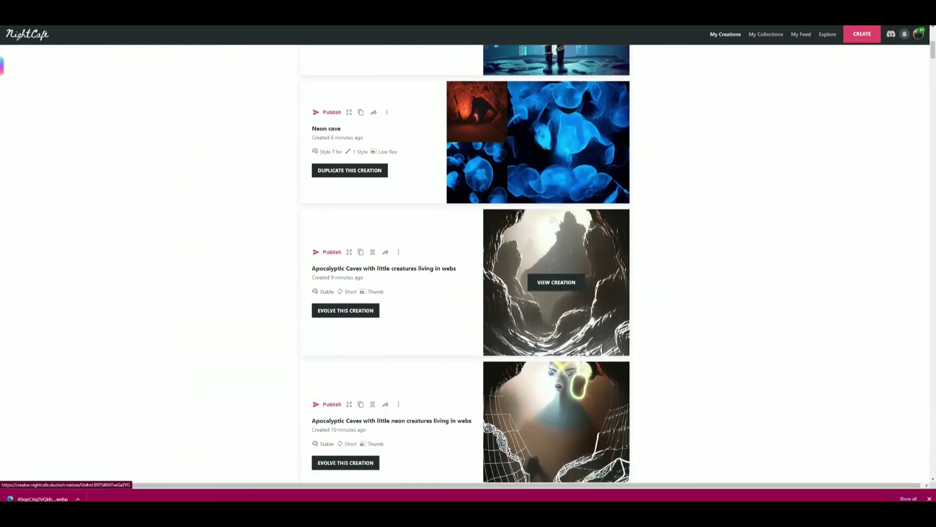
{"action": "left_click_drag", "start_coordinate": [363, 353], "coordinate": [307, 356]}
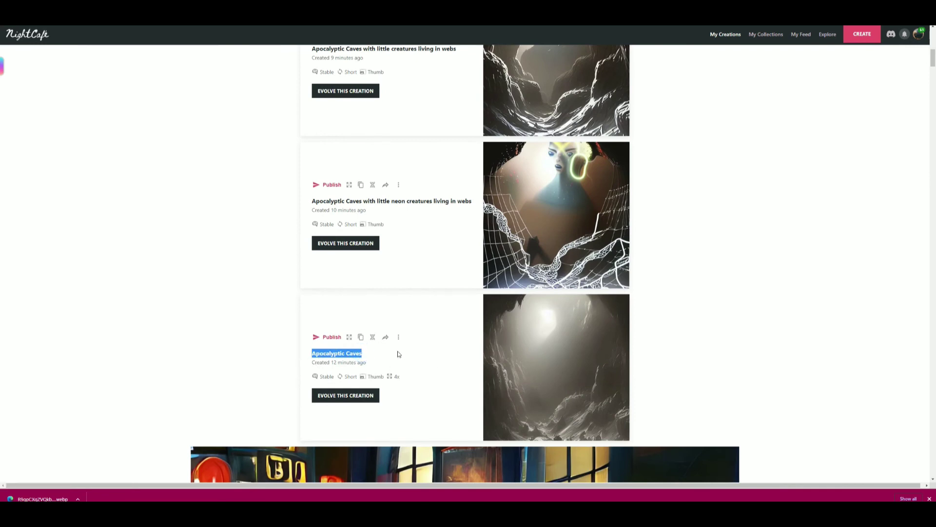
{"action": "left_click", "coordinate": [863, 34]}
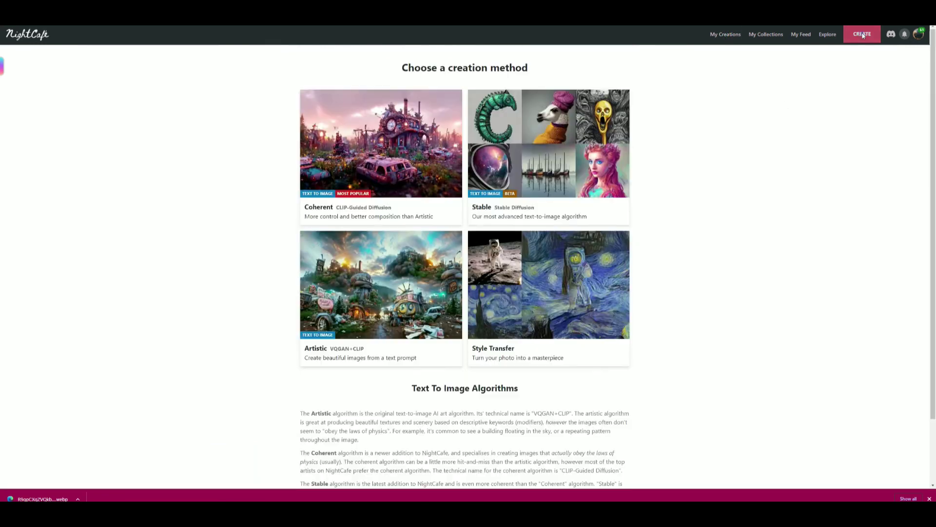
{"action": "left_click", "coordinate": [429, 210]}
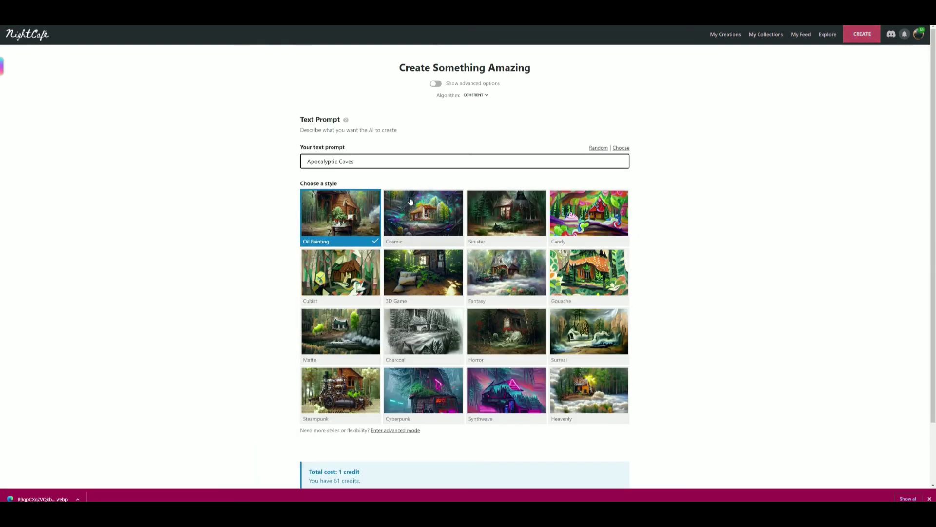
{"action": "left_click", "coordinate": [505, 213]}
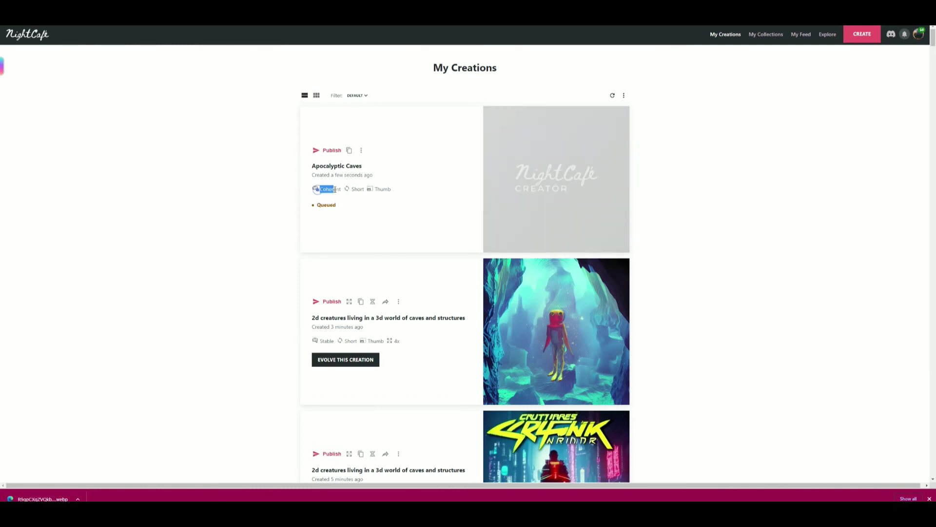
View the earlier Stable version of "Apocalyptic Caves" for comparison and return to My Creations
{"action": "scroll", "coordinate": [709, 349], "scroll_direction": "down", "scroll_amount": 10}
{"action": "scroll", "coordinate": [709, 347], "scroll_direction": "down", "scroll_amount": 4}
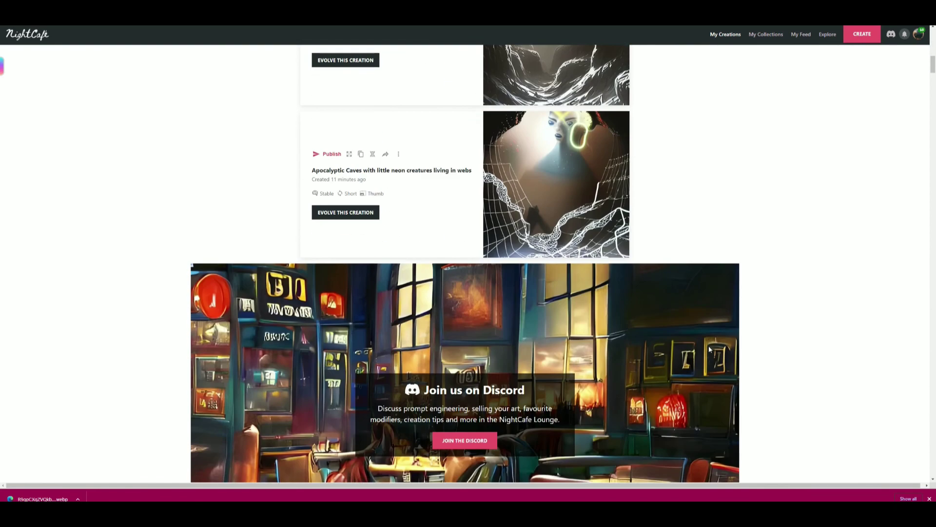
{"action": "scroll", "coordinate": [709, 346], "scroll_direction": "down", "scroll_amount": 6}
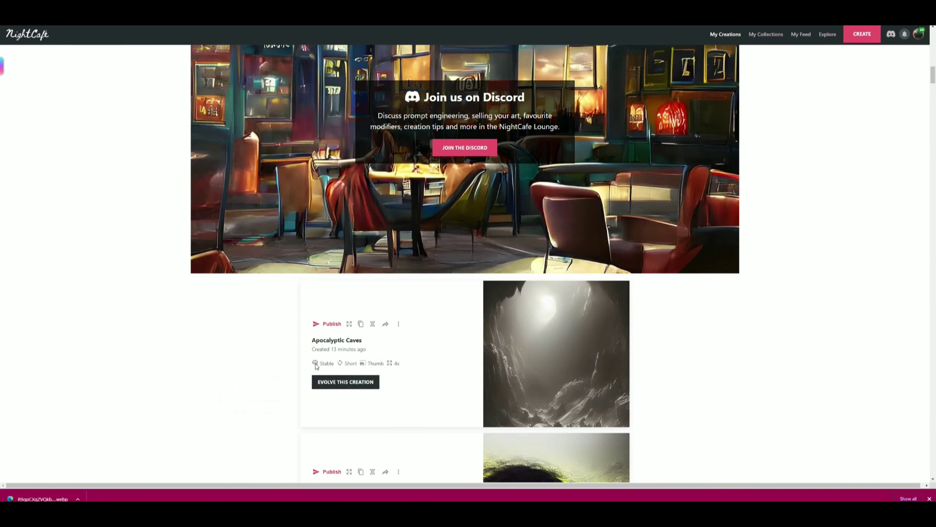
{"action": "left_click", "coordinate": [567, 339]}
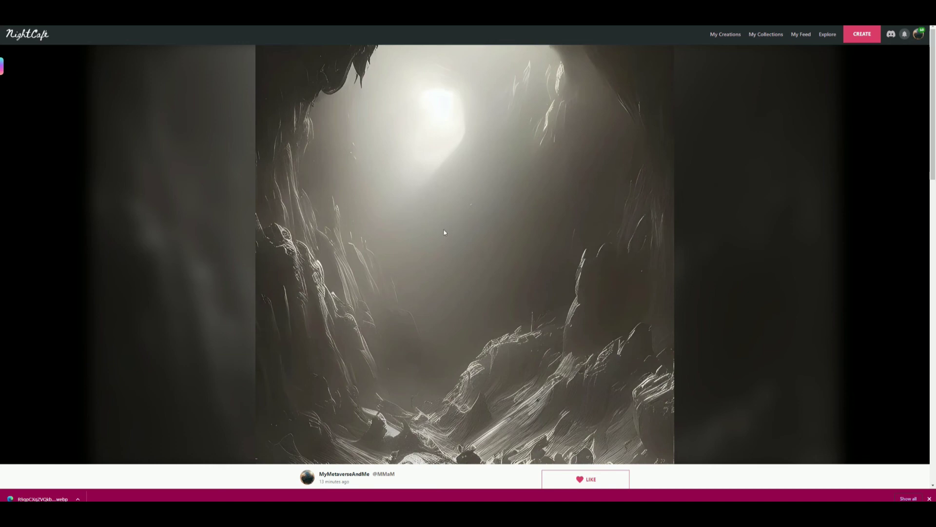
{"action": "left_click", "coordinate": [726, 34]}
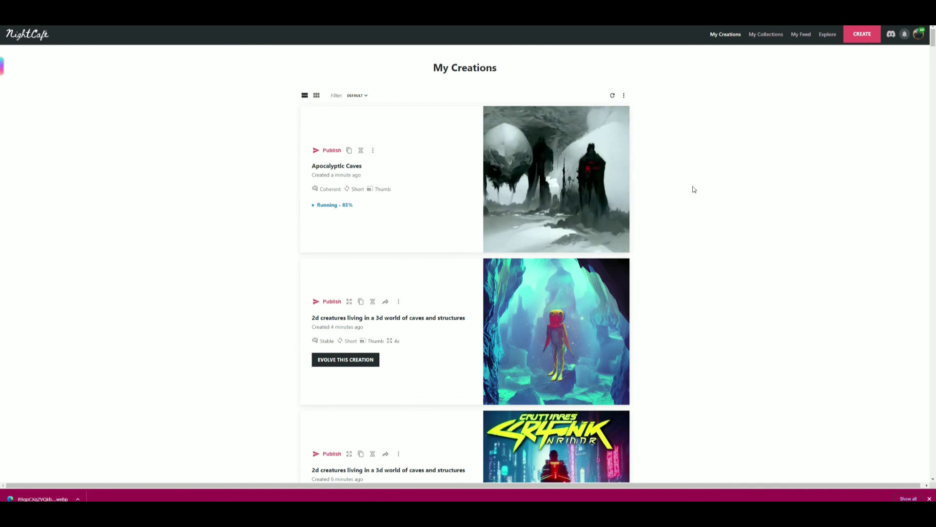
Open the finished Coherent "Apocalyptic Caves" creation and upscale it at 4.00x (2048*2048px)
{"action": "mouse_move", "coordinate": [558, 196]}
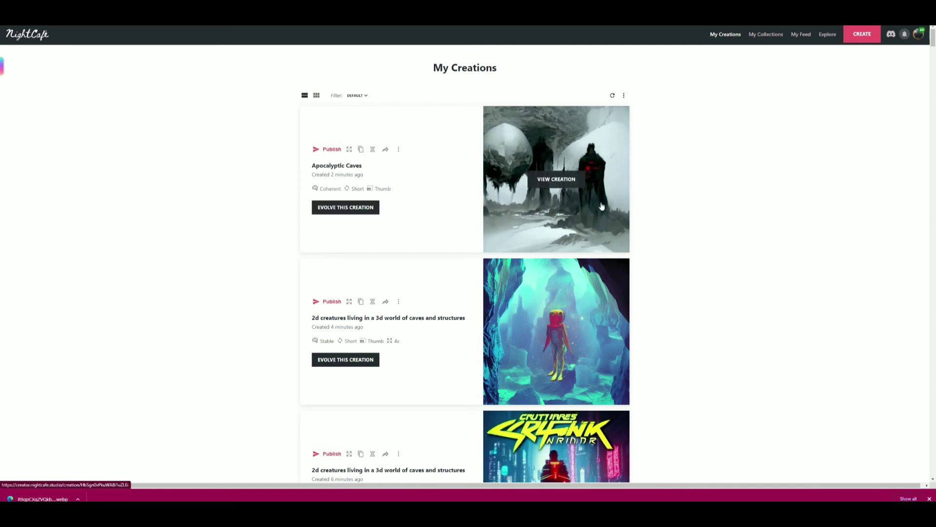
{"action": "left_click", "coordinate": [568, 156]}
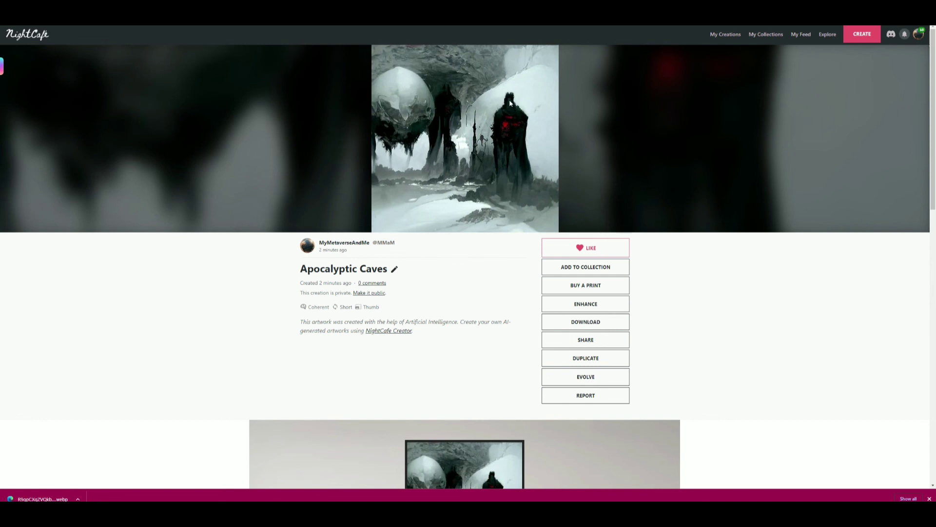
{"action": "left_click", "coordinate": [580, 306]}
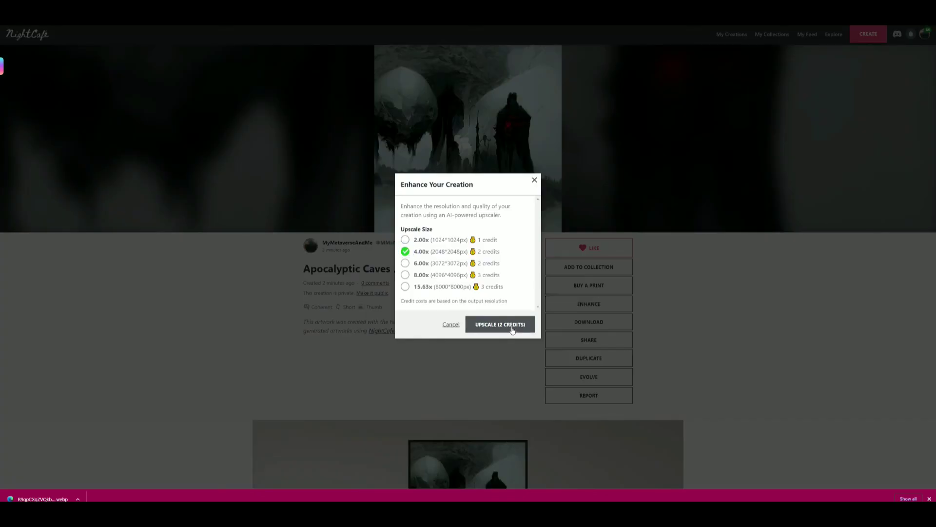
{"action": "left_click", "coordinate": [513, 327]}
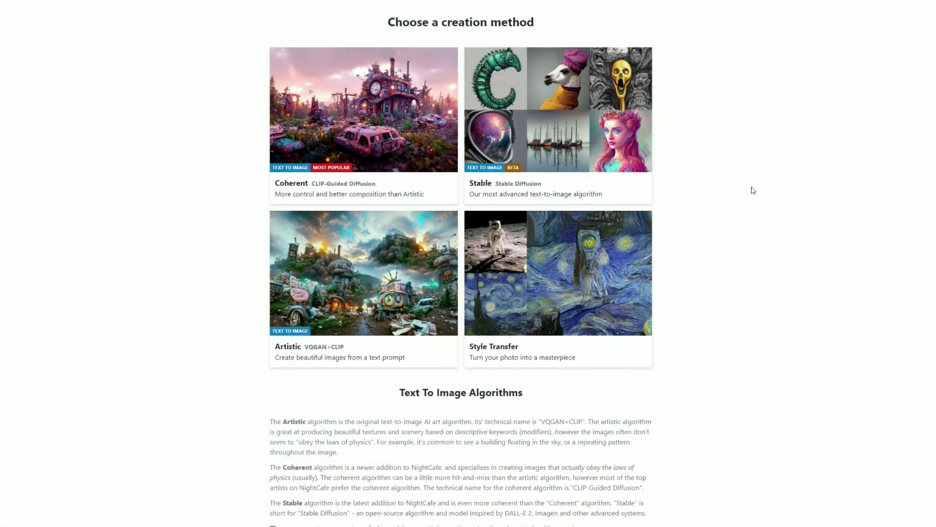
Create a Stable image from the prompt "Sweetcorn snake"
{"action": "left_click", "coordinate": [577, 124]}
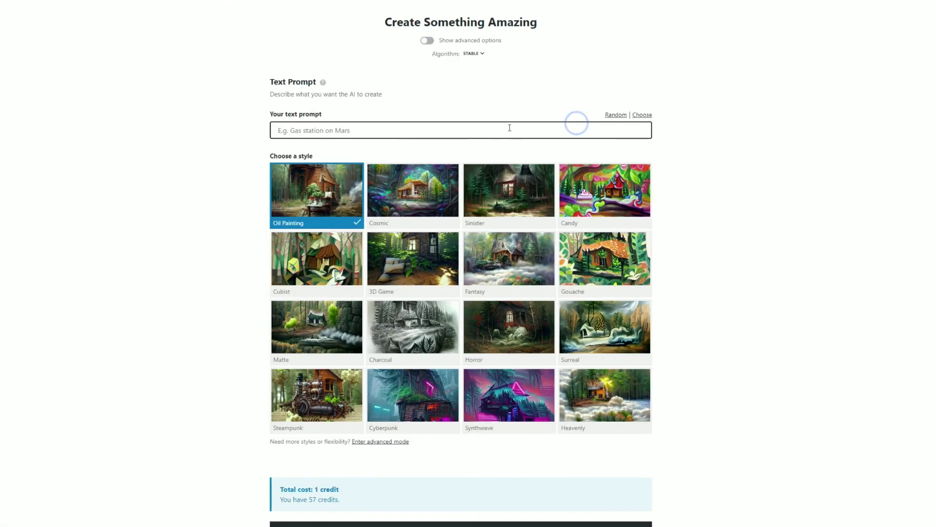
{"action": "type", "text": "Sweetcorn smake"}
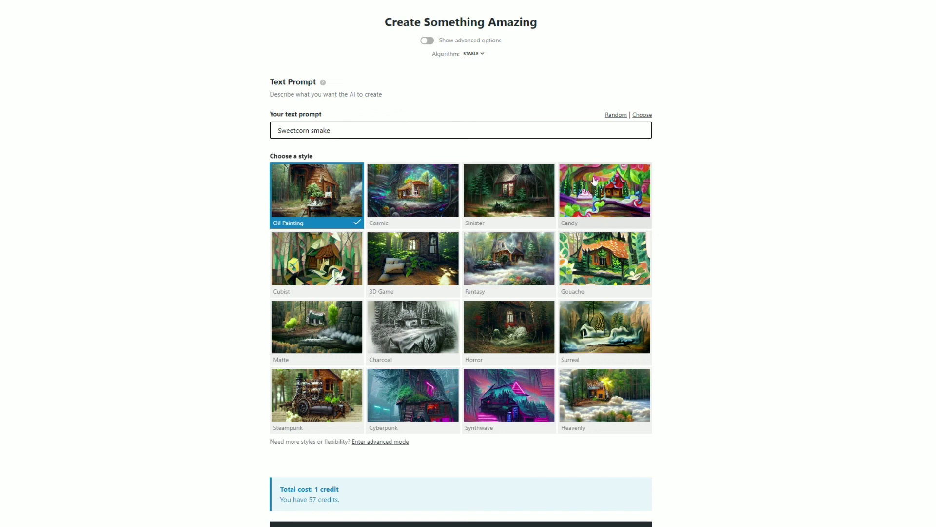
{"action": "left_click", "coordinate": [319, 127]}
{"action": "key", "text": "BackSpace"}
{"action": "key", "text": "BackSpace"}
{"action": "key", "text": "BackSpace"}
{"action": "key", "text": "BackSpace"}
{"action": "type", "text": "na"}
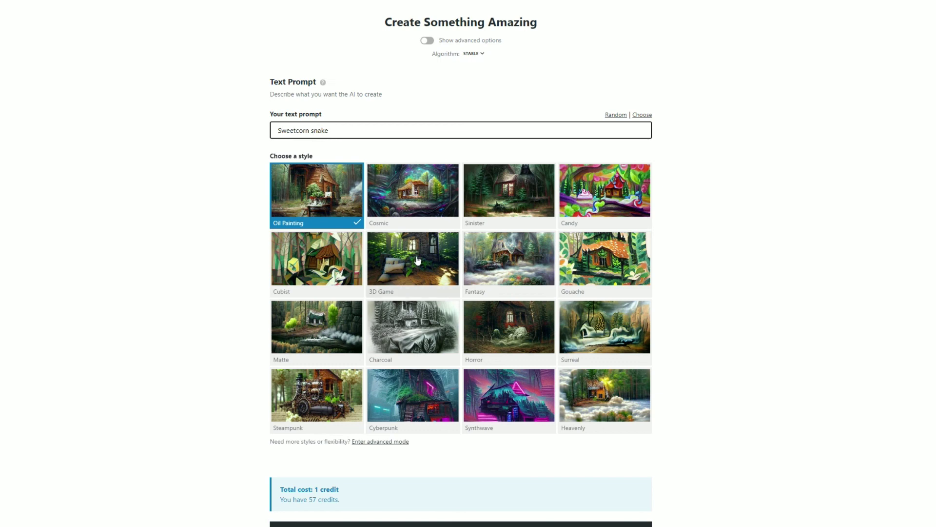
{"action": "scroll", "coordinate": [512, 488], "scroll_direction": "down", "scroll_amount": 1}
{"action": "left_click", "coordinate": [512, 524]}
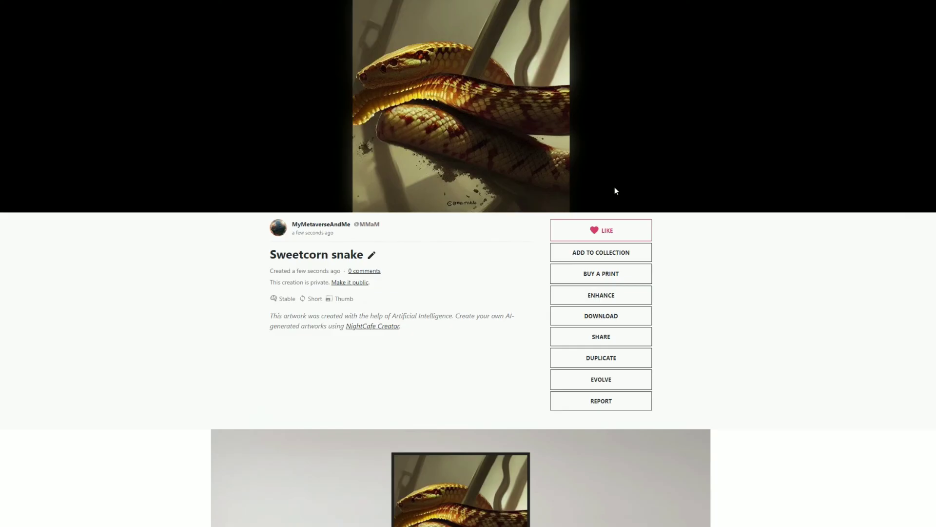